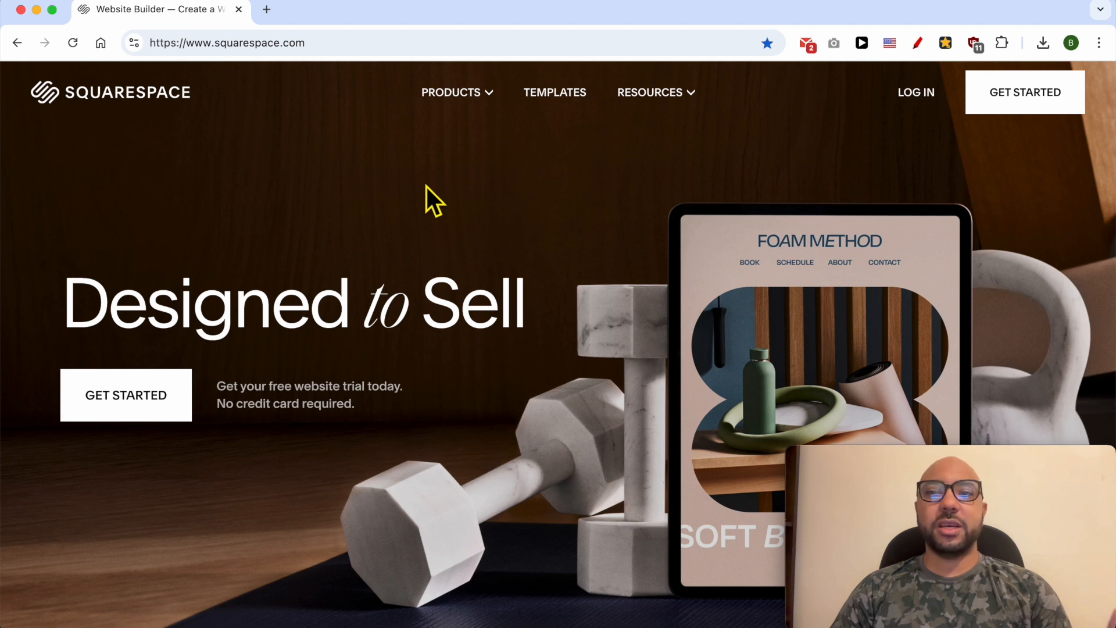
Log into the Squarespace account with the prefilled credentials and open the Pine Retaurant website
{"action": "left_click", "coordinate": [907, 97]}
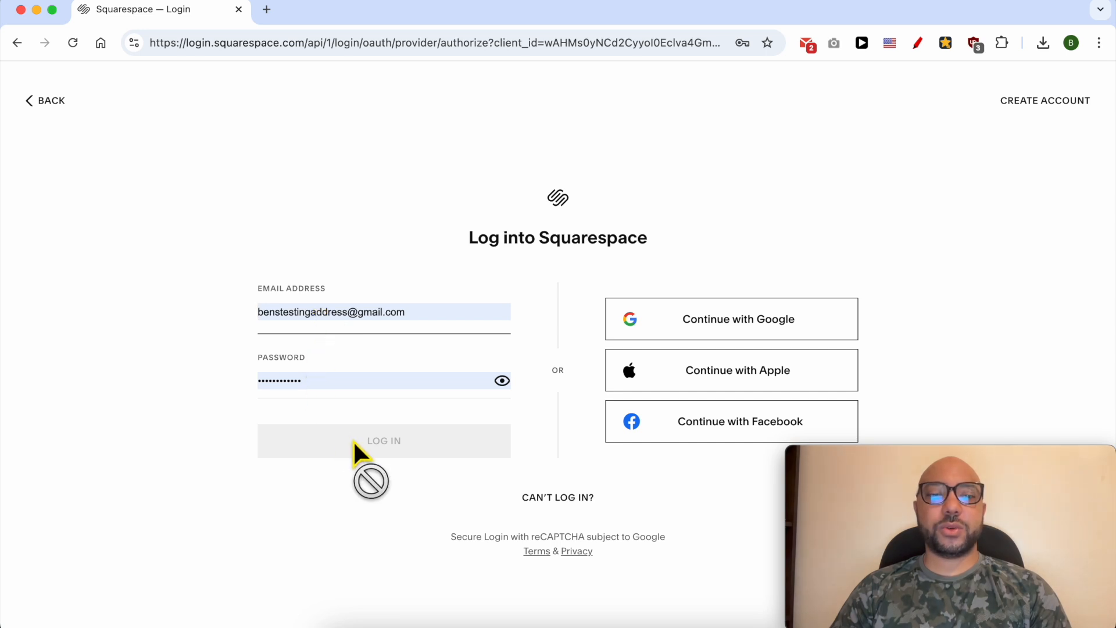
{"action": "left_click", "coordinate": [377, 441]}
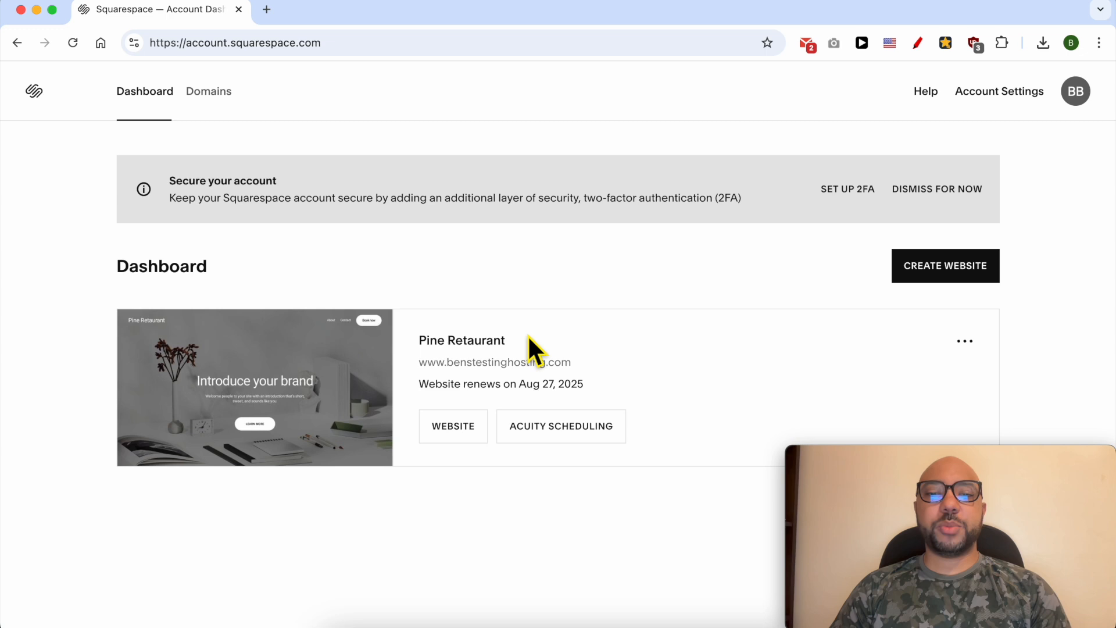
{"action": "left_click", "coordinate": [457, 431]}
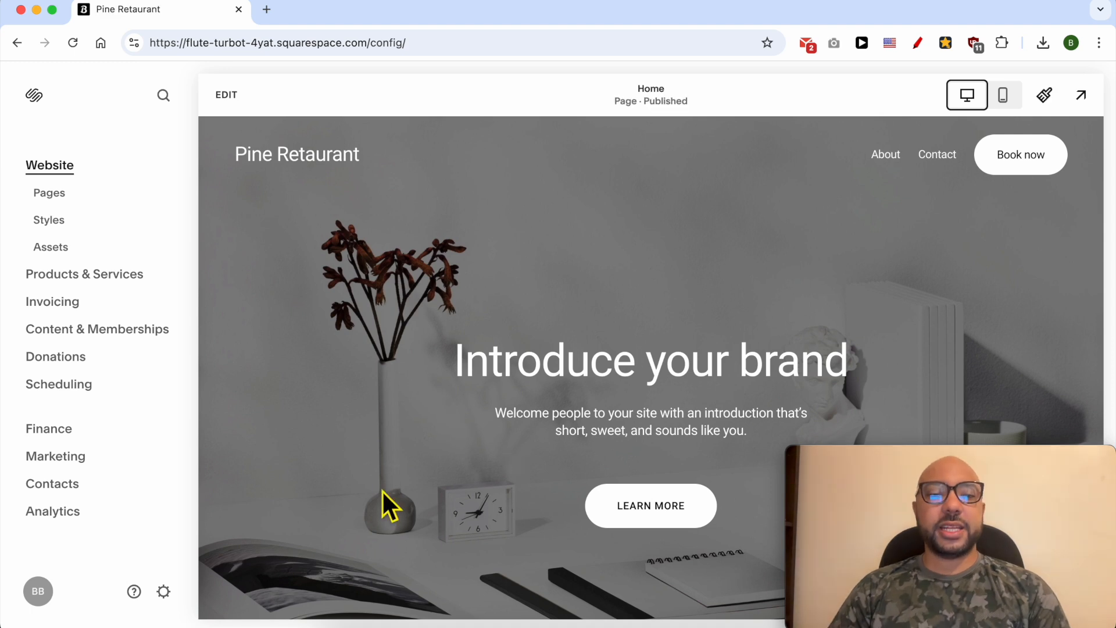
Open the website's Checkout settings within the Selling section
{"action": "left_click", "coordinate": [163, 591]}
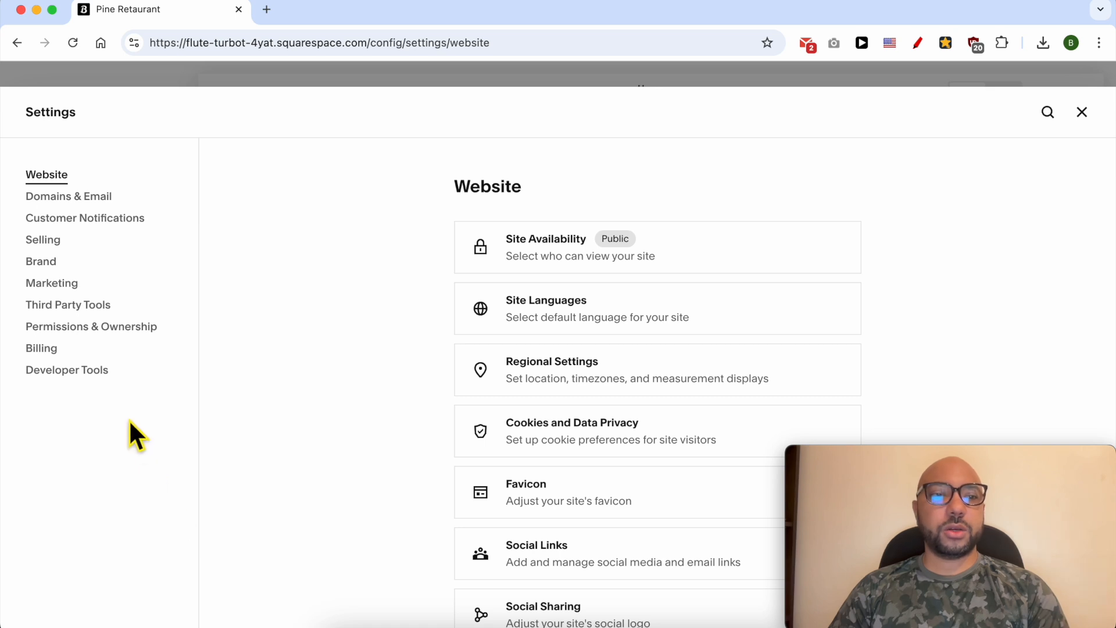
{"action": "left_click", "coordinate": [43, 240]}
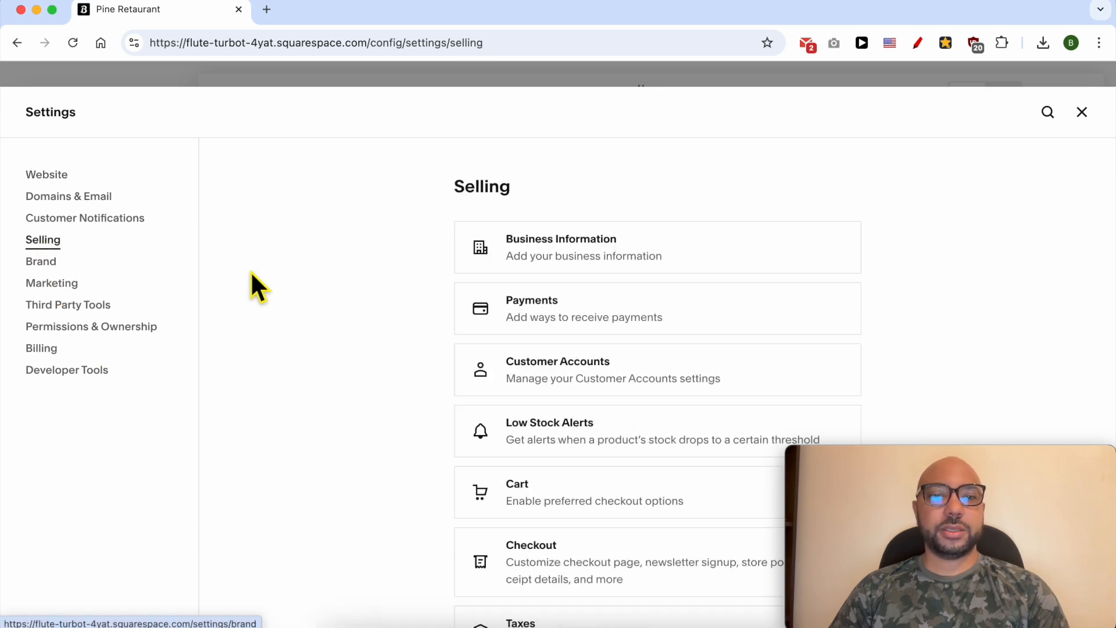
{"action": "scroll", "coordinate": [452, 381], "scroll_direction": "down", "scroll_amount": 4}
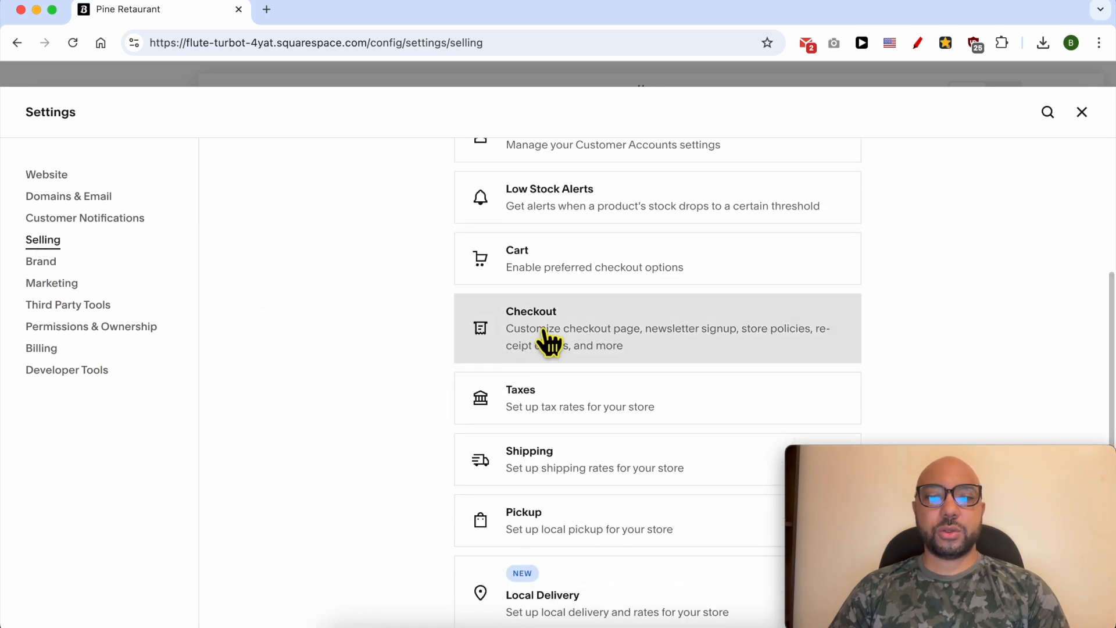
{"action": "left_click", "coordinate": [575, 330]}
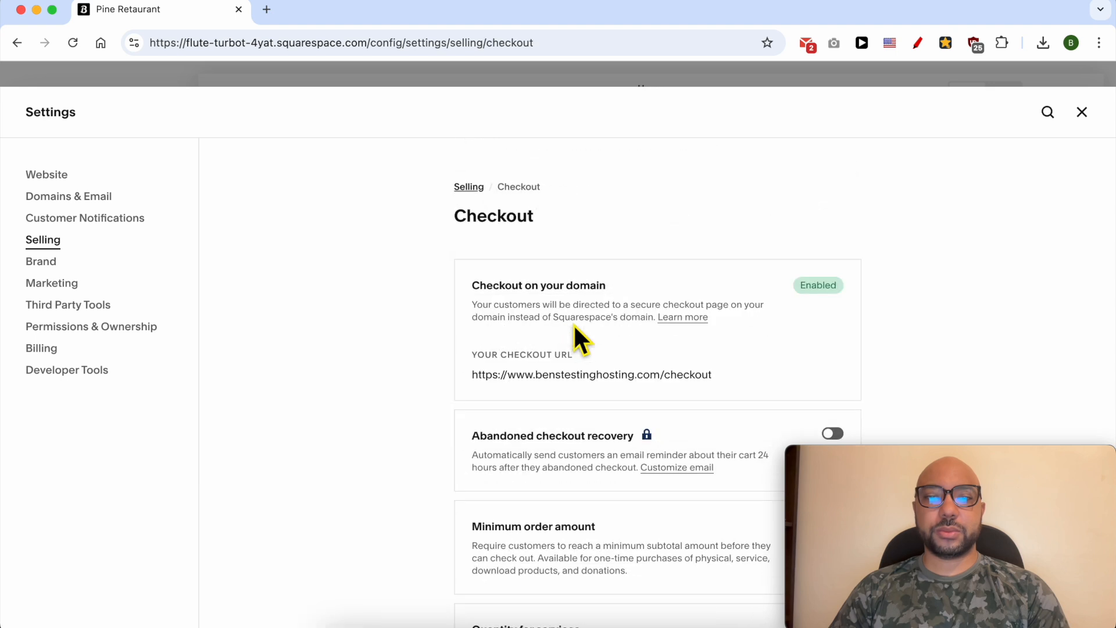
Review the checkout options through the Checkout page section and switch Email signup off and back on
{"action": "scroll", "coordinate": [640, 356], "scroll_direction": "down", "scroll_amount": 2}
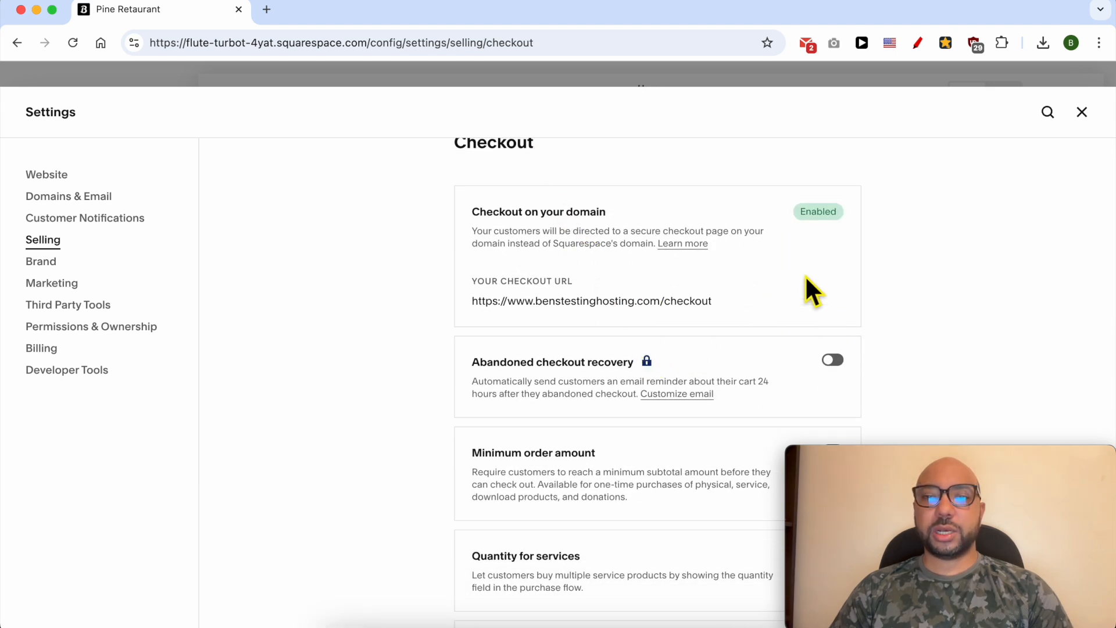
{"action": "scroll", "coordinate": [775, 368], "scroll_direction": "down", "scroll_amount": 5}
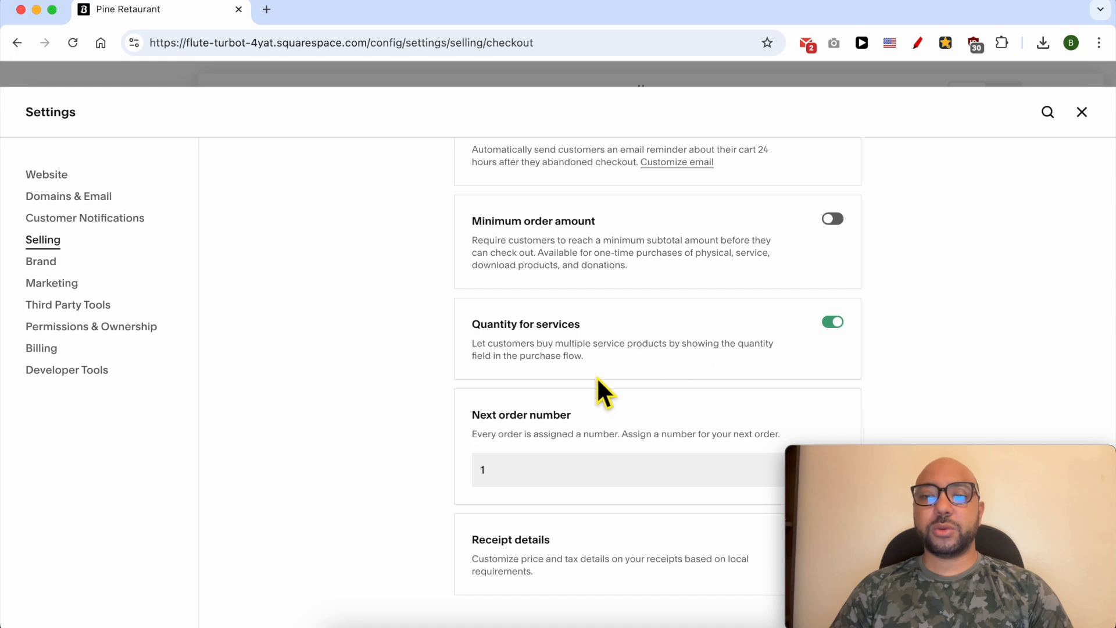
{"action": "scroll", "coordinate": [590, 372], "scroll_direction": "down", "scroll_amount": 5}
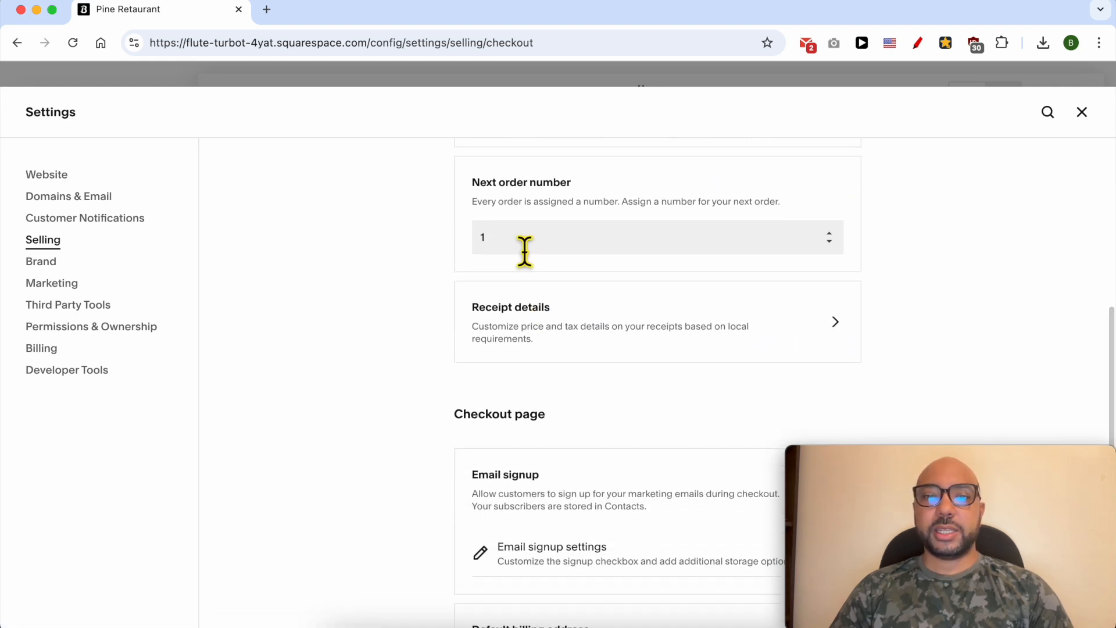
{"action": "scroll", "coordinate": [587, 311], "scroll_direction": "down", "scroll_amount": 3}
{"action": "scroll", "coordinate": [580, 305], "scroll_direction": "down", "scroll_amount": 3}
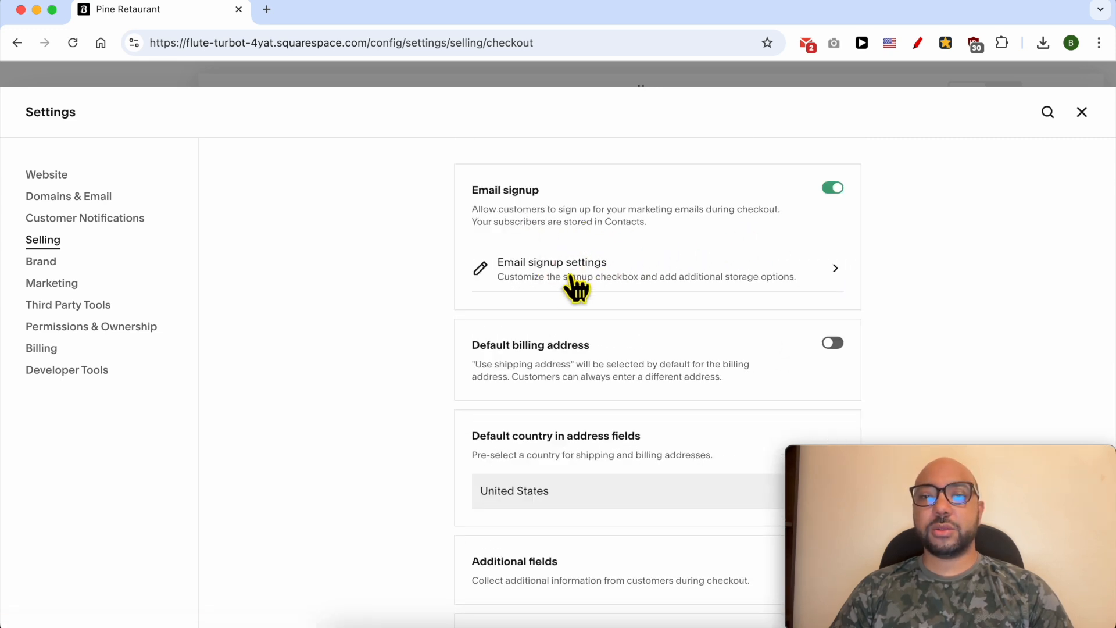
{"action": "scroll", "coordinate": [573, 280], "scroll_direction": "down", "scroll_amount": 1}
{"action": "left_click", "coordinate": [833, 144]}
{"action": "left_click", "coordinate": [832, 144]}
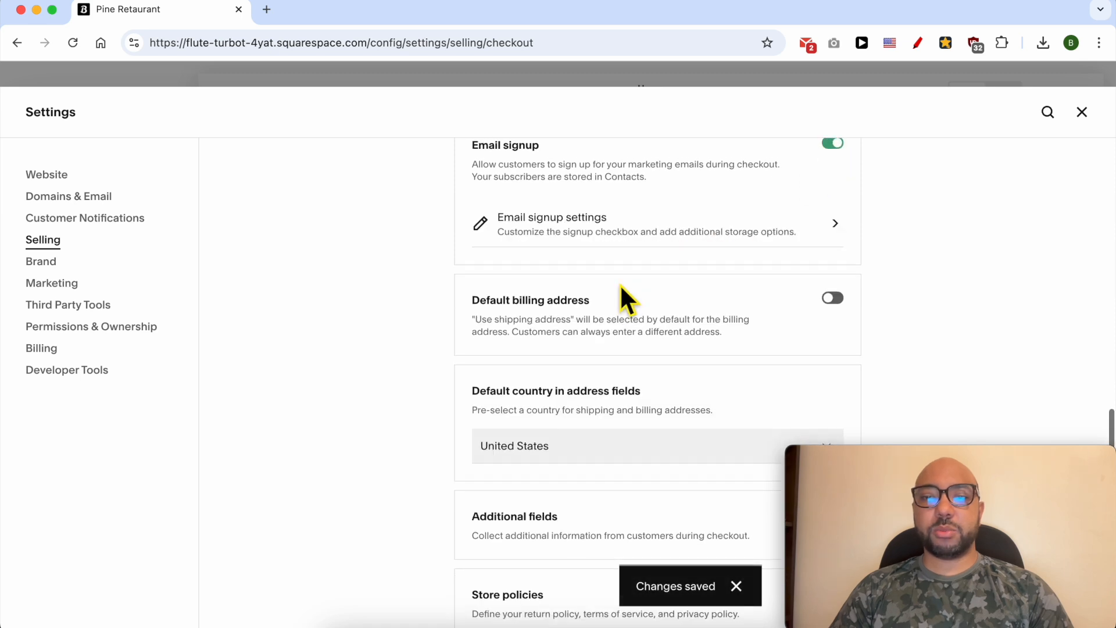
Enable the Default billing address option and look through the choices for the default country in address fields
{"action": "scroll", "coordinate": [619, 284], "scroll_direction": "down", "scroll_amount": 3}
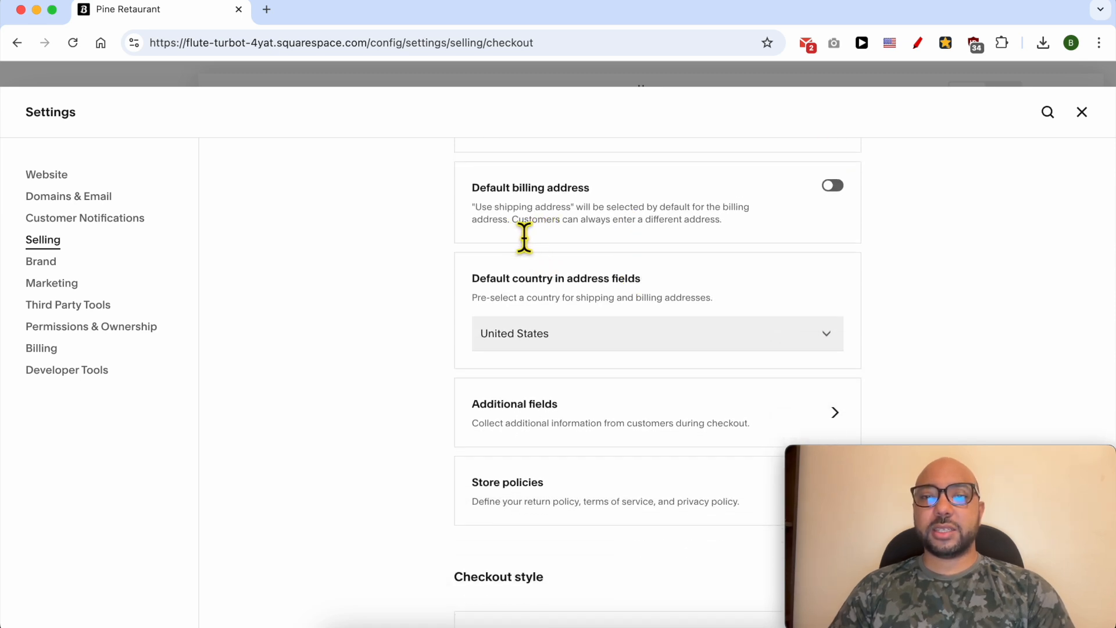
{"action": "left_click", "coordinate": [833, 186]}
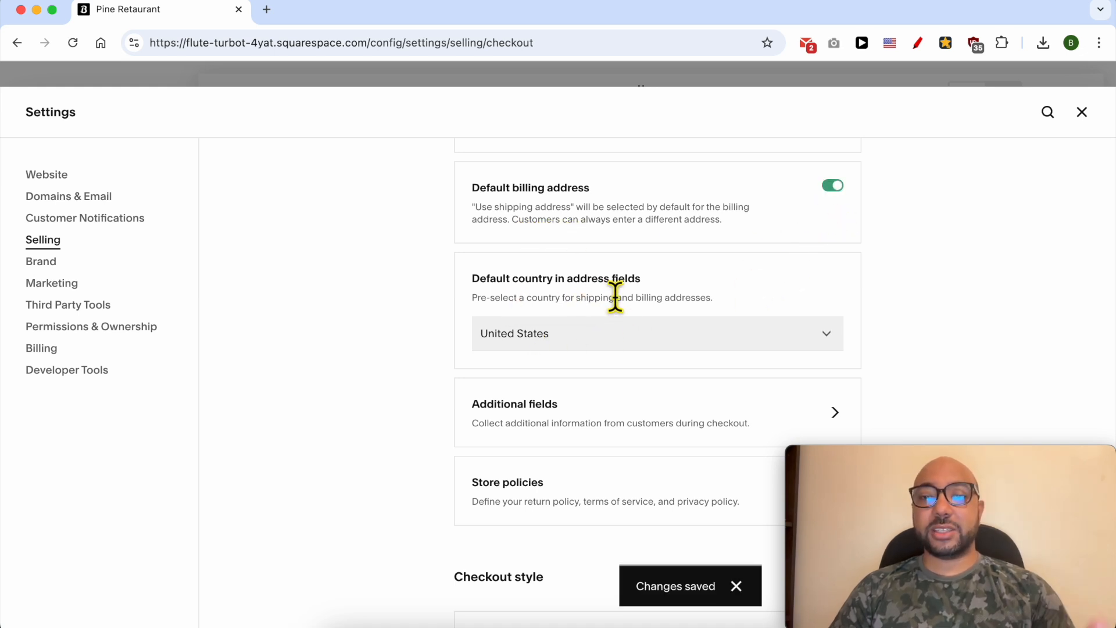
{"action": "left_click", "coordinate": [595, 332]}
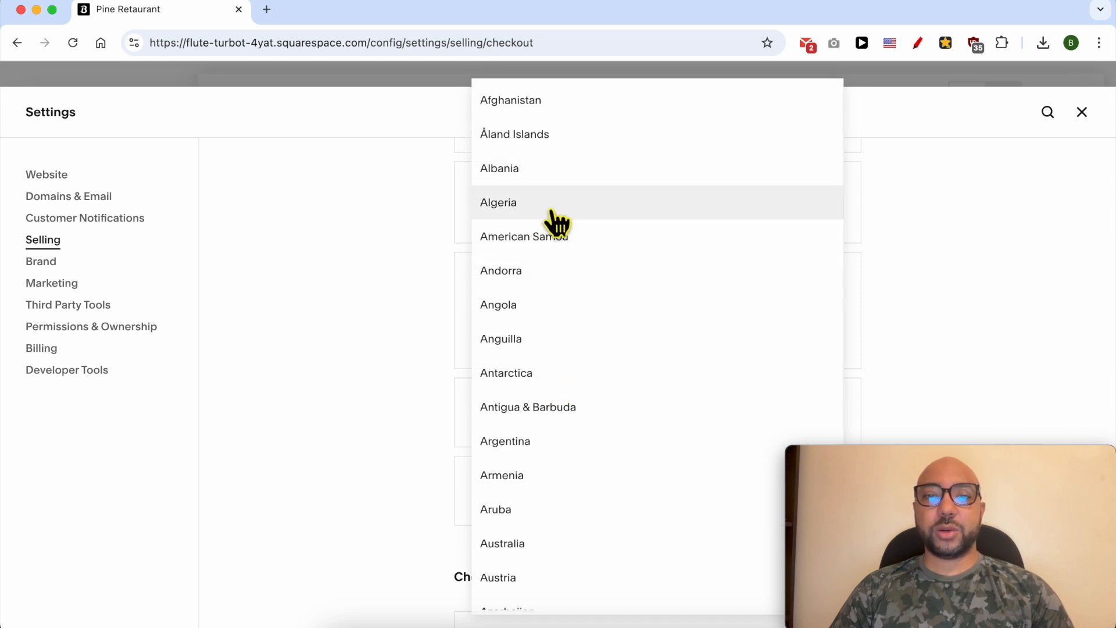
{"action": "left_click", "coordinate": [453, 342]}
Try enabling phone number collection with both the shipping and billing addresses in Additional Fields, and leave without saving
{"action": "scroll", "coordinate": [568, 374], "scroll_direction": "down", "scroll_amount": 3}
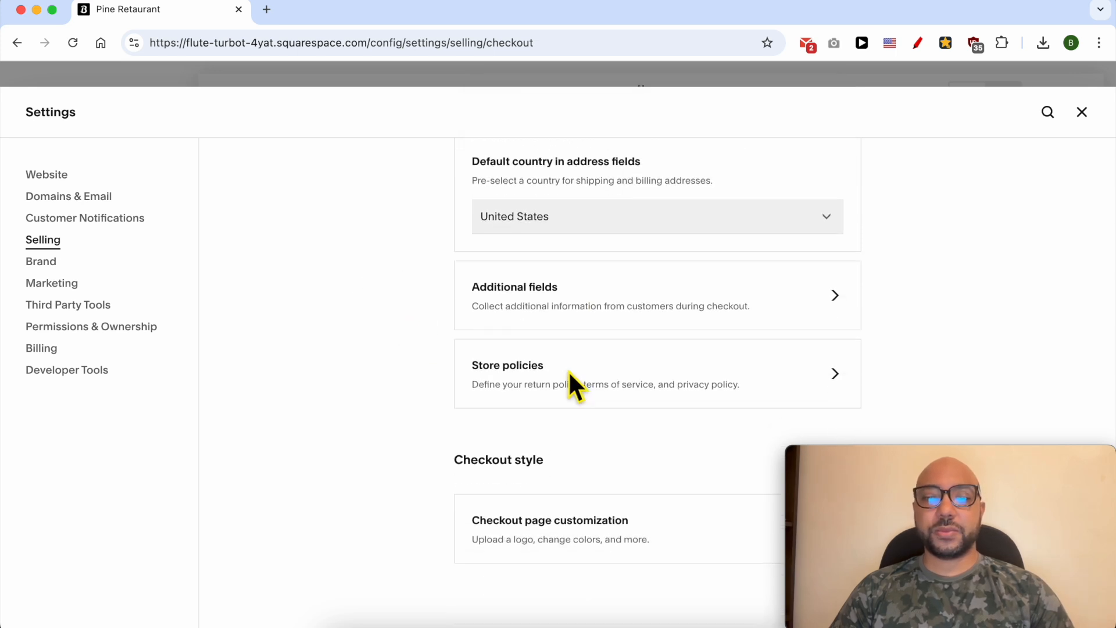
{"action": "left_click", "coordinate": [649, 312]}
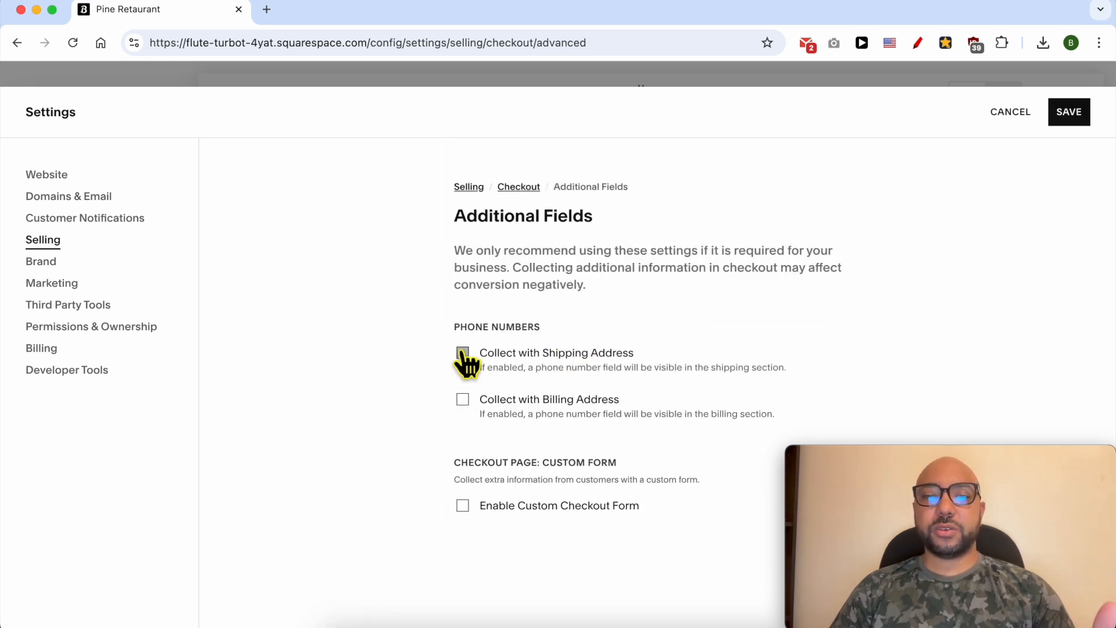
{"action": "left_click", "coordinate": [464, 353]}
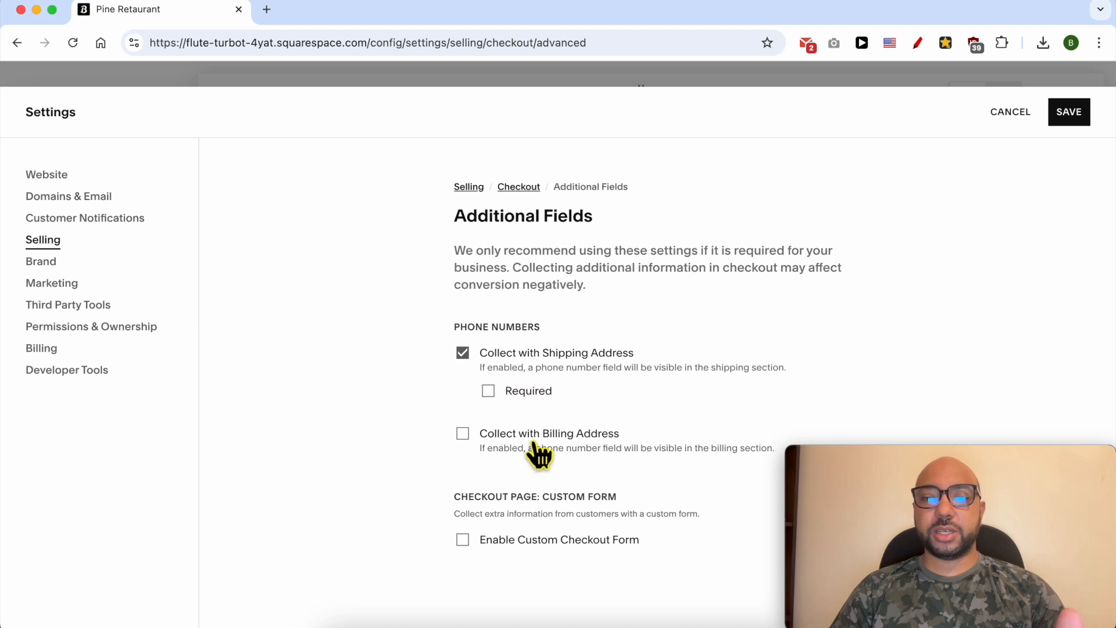
{"action": "left_click", "coordinate": [462, 434]}
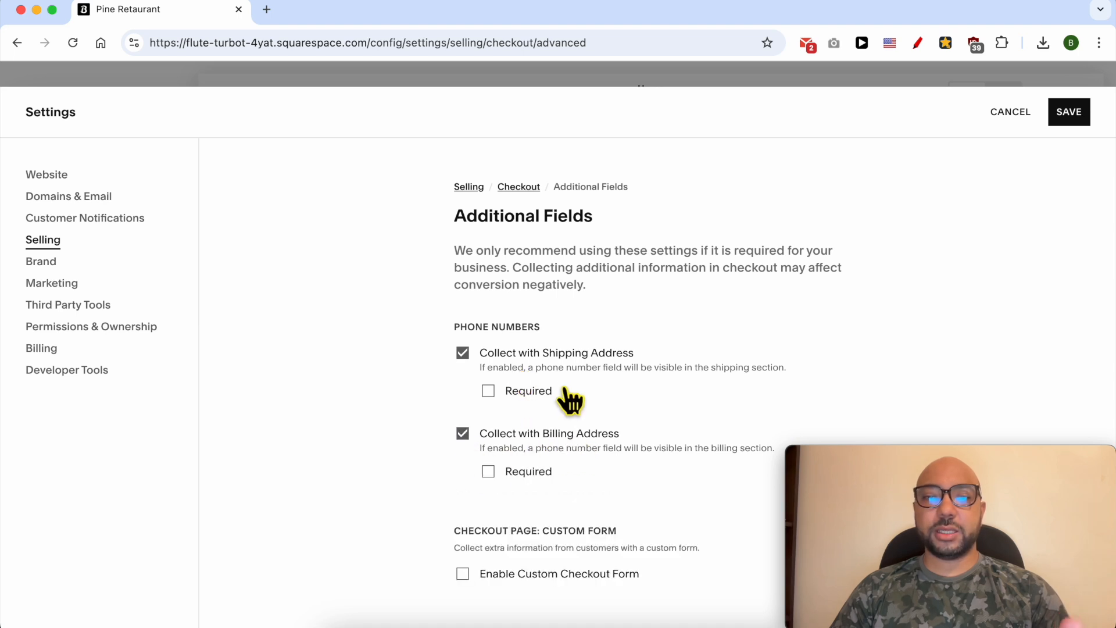
{"action": "key", "text": "Escape"}
{"action": "left_click", "coordinate": [602, 378]}
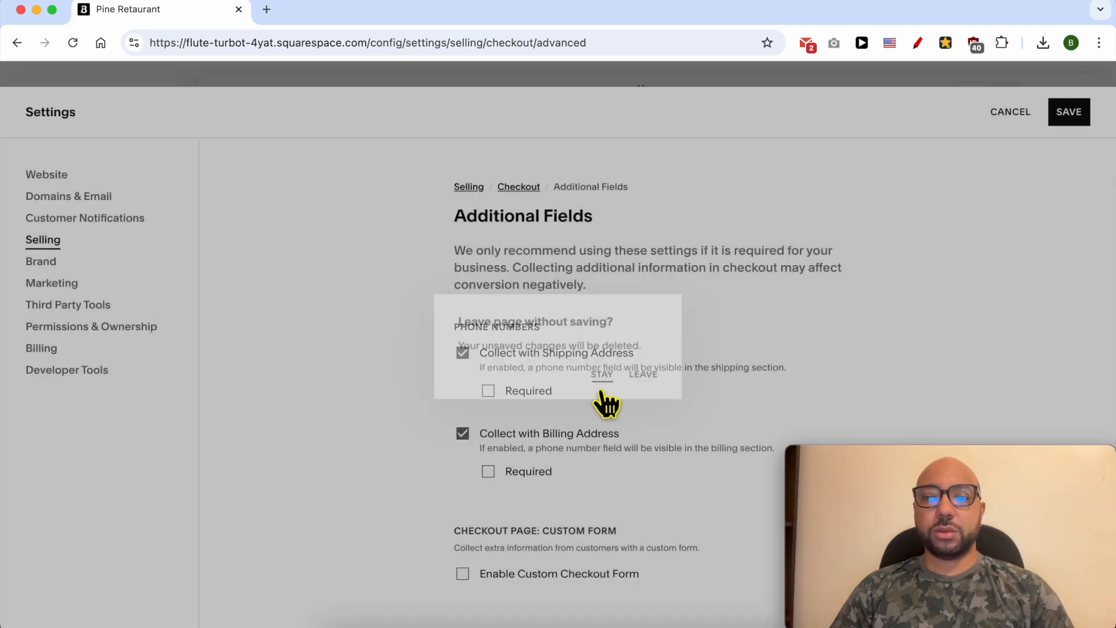
{"action": "left_click", "coordinate": [1059, 110]}
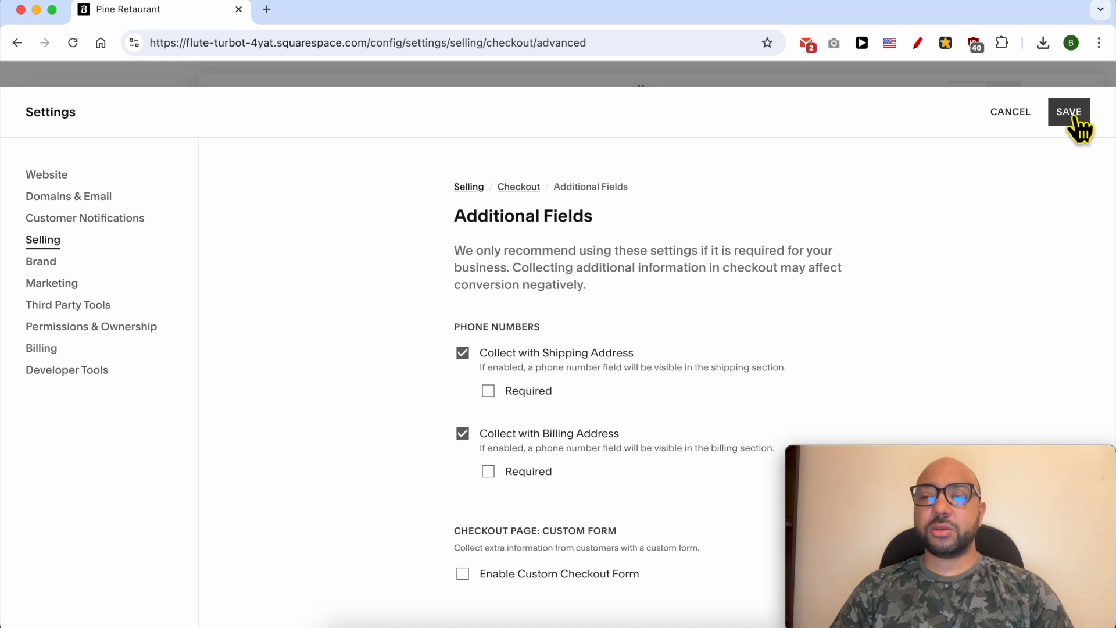
{"action": "left_click", "coordinate": [523, 189]}
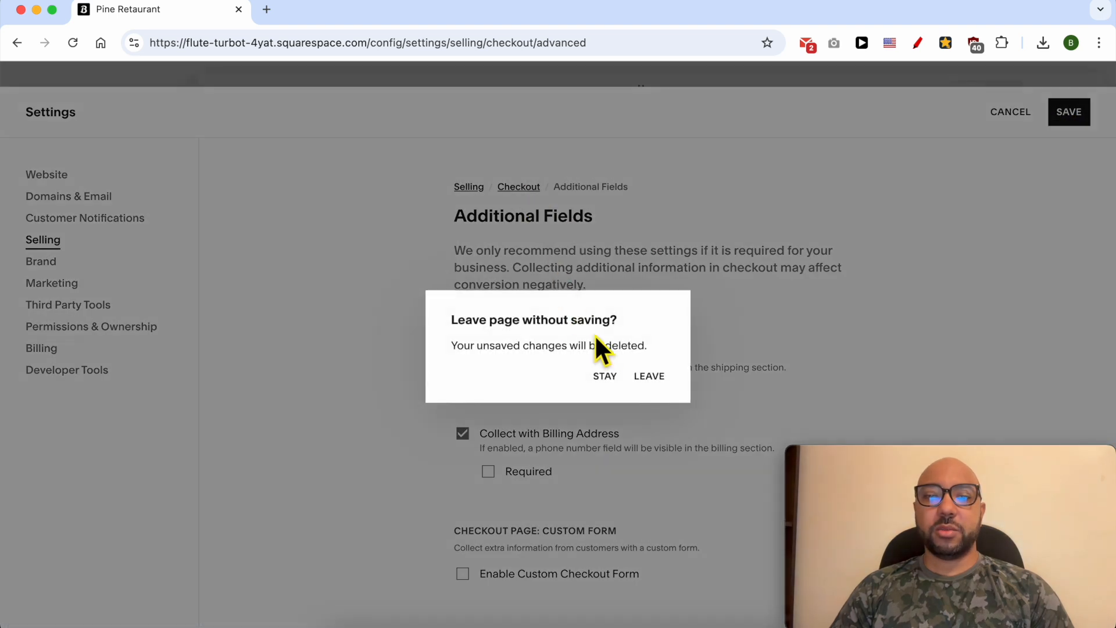
{"action": "left_click", "coordinate": [650, 377]}
Examine the return policy, terms of service and privacy policy fields in the Store Policies settings
{"action": "scroll", "coordinate": [598, 374], "scroll_direction": "down", "scroll_amount": 6}
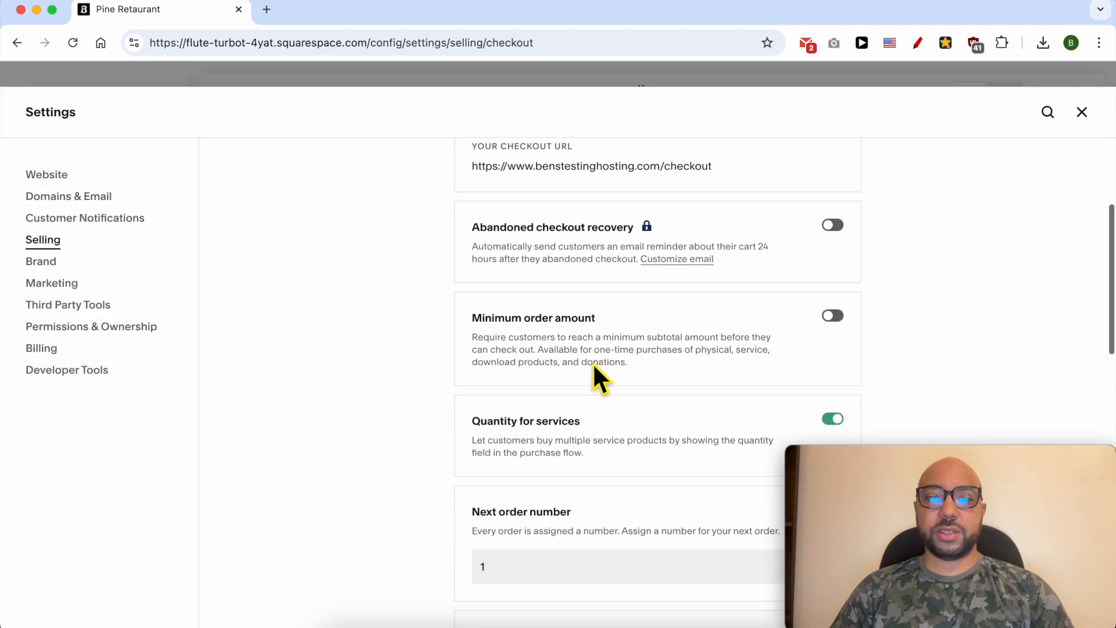
{"action": "scroll", "coordinate": [593, 365], "scroll_direction": "down", "scroll_amount": 8}
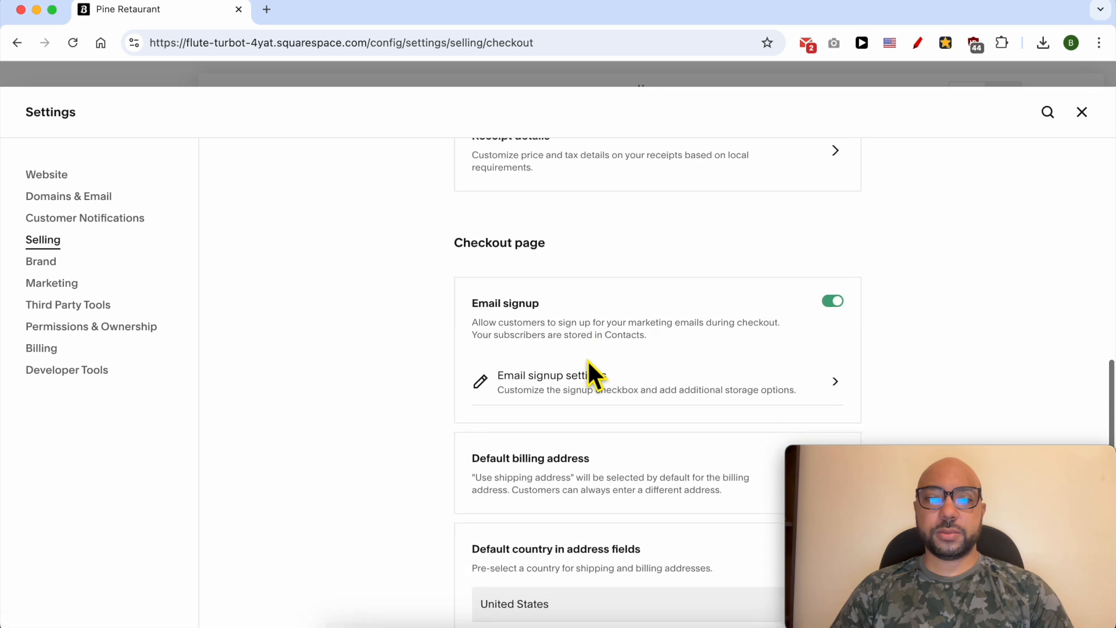
{"action": "scroll", "coordinate": [594, 372], "scroll_direction": "down", "scroll_amount": 5}
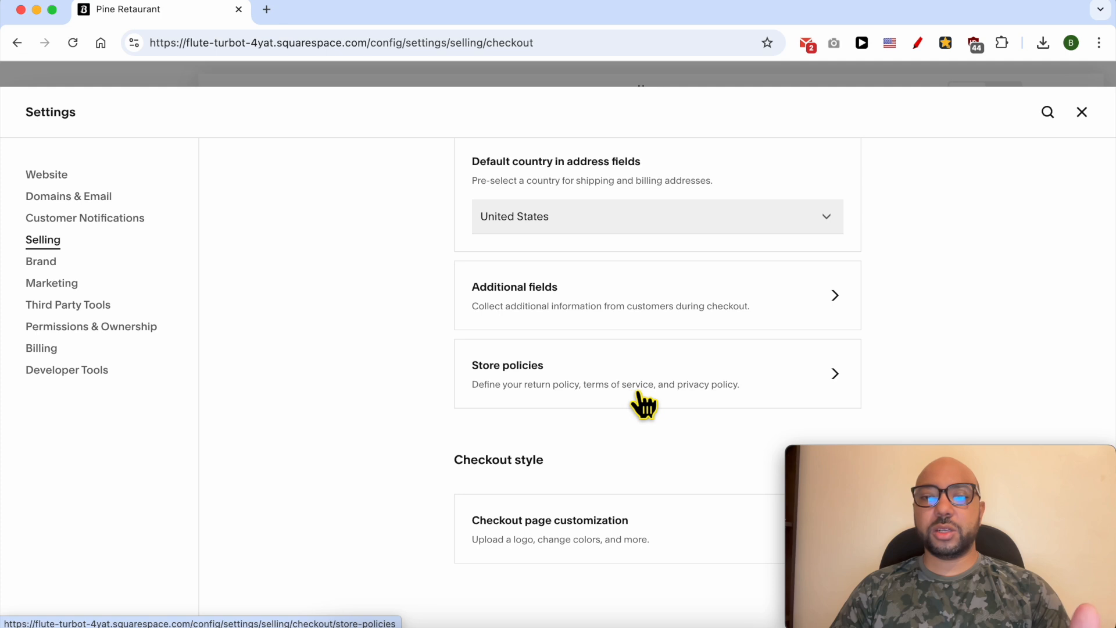
{"action": "left_click", "coordinate": [668, 387]}
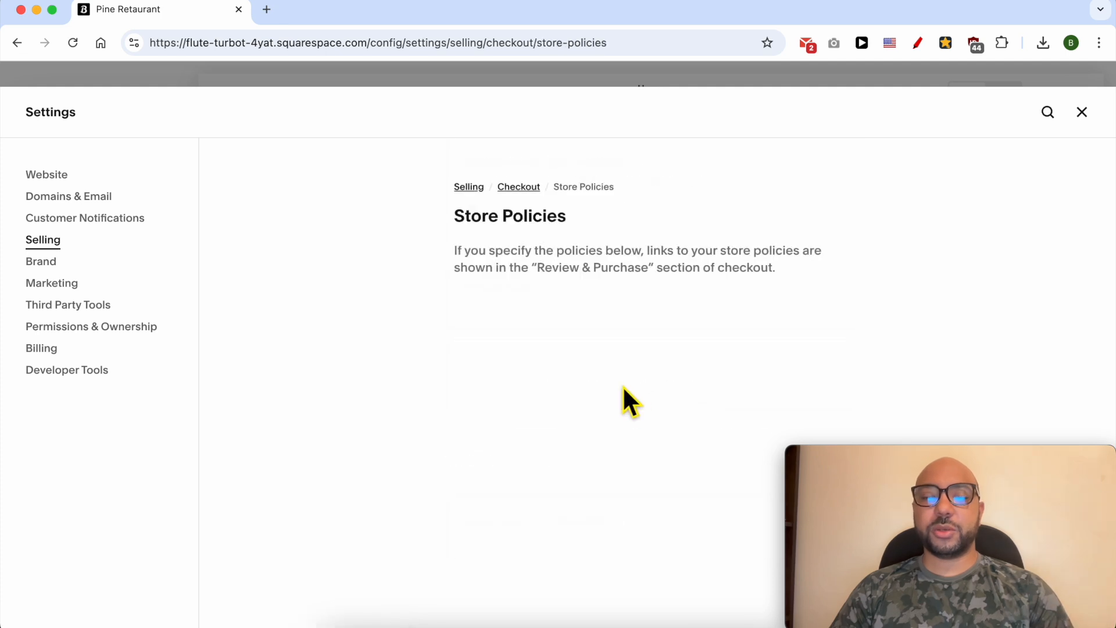
{"action": "left_click", "coordinate": [573, 368]}
{"action": "scroll", "coordinate": [616, 403], "scroll_direction": "down", "scroll_amount": 3}
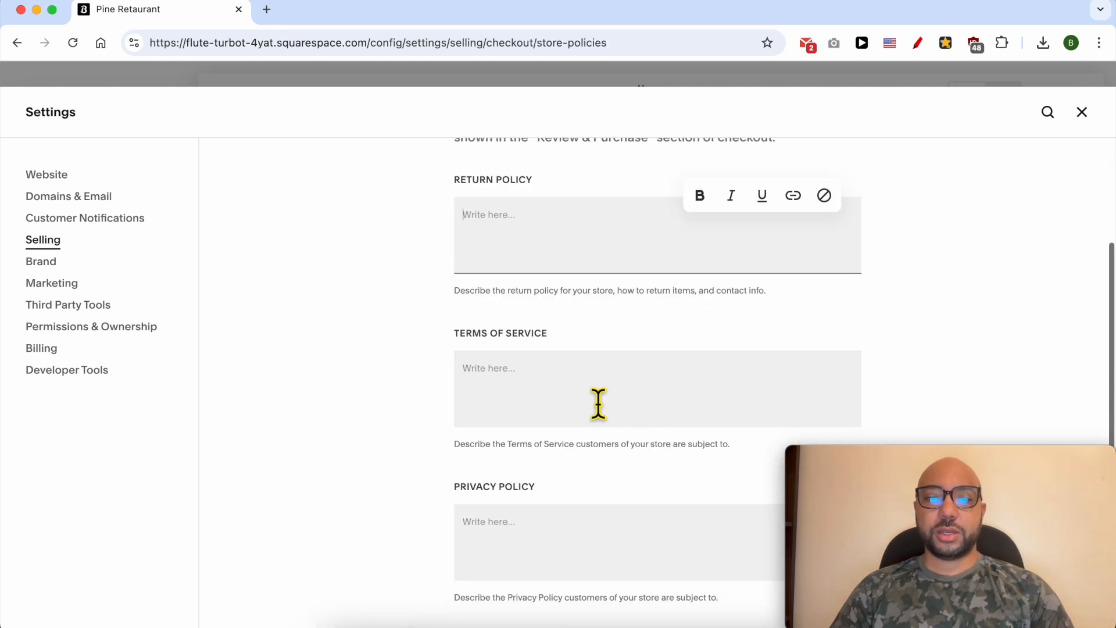
{"action": "left_click", "coordinate": [598, 403]}
{"action": "left_click", "coordinate": [592, 518]}
{"action": "scroll", "coordinate": [516, 277], "scroll_direction": "up", "scroll_amount": 3}
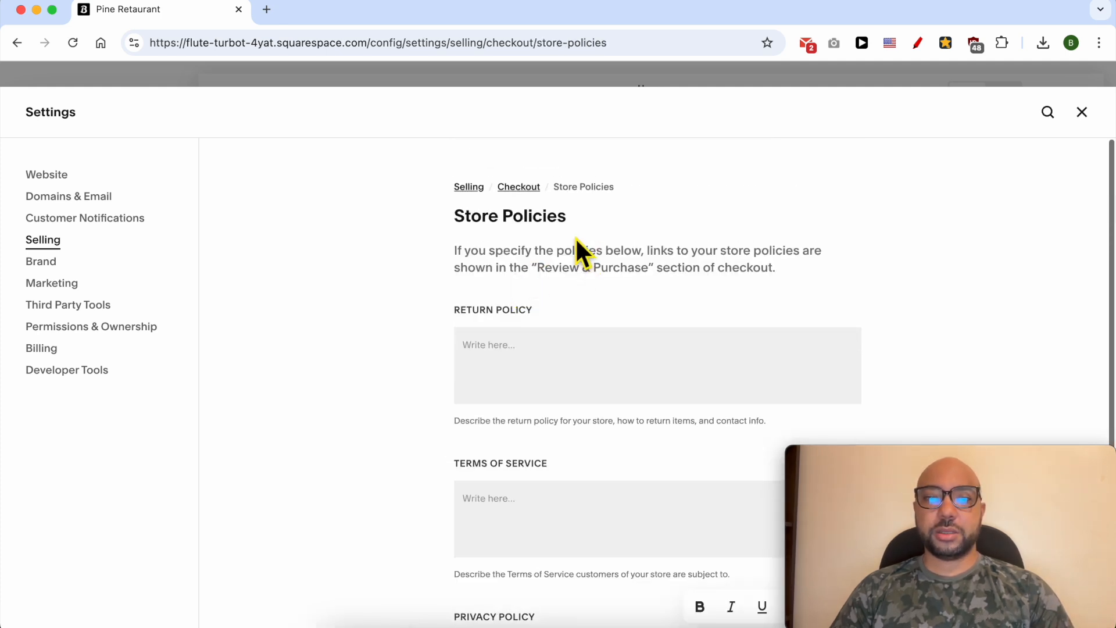
Return to the Checkout settings and open the checkout page customization
{"action": "left_click", "coordinate": [523, 182]}
{"action": "scroll", "coordinate": [573, 431], "scroll_direction": "down", "scroll_amount": 15}
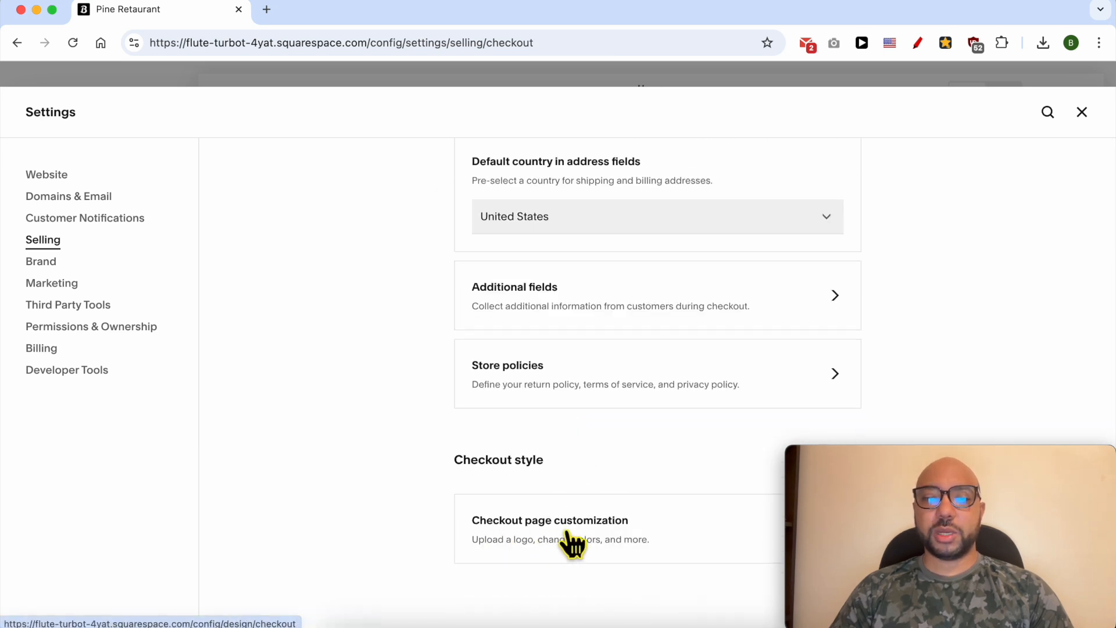
{"action": "left_click", "coordinate": [568, 533]}
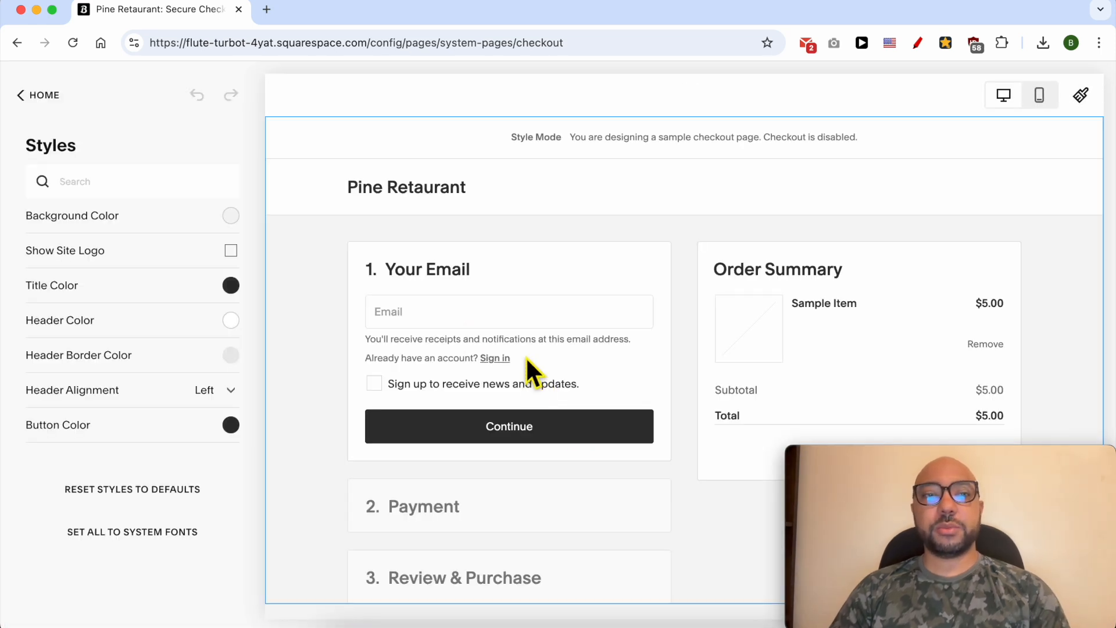
Try showing the site logo in the sample checkout page's header, and switch it off again
{"action": "left_click", "coordinate": [423, 199]}
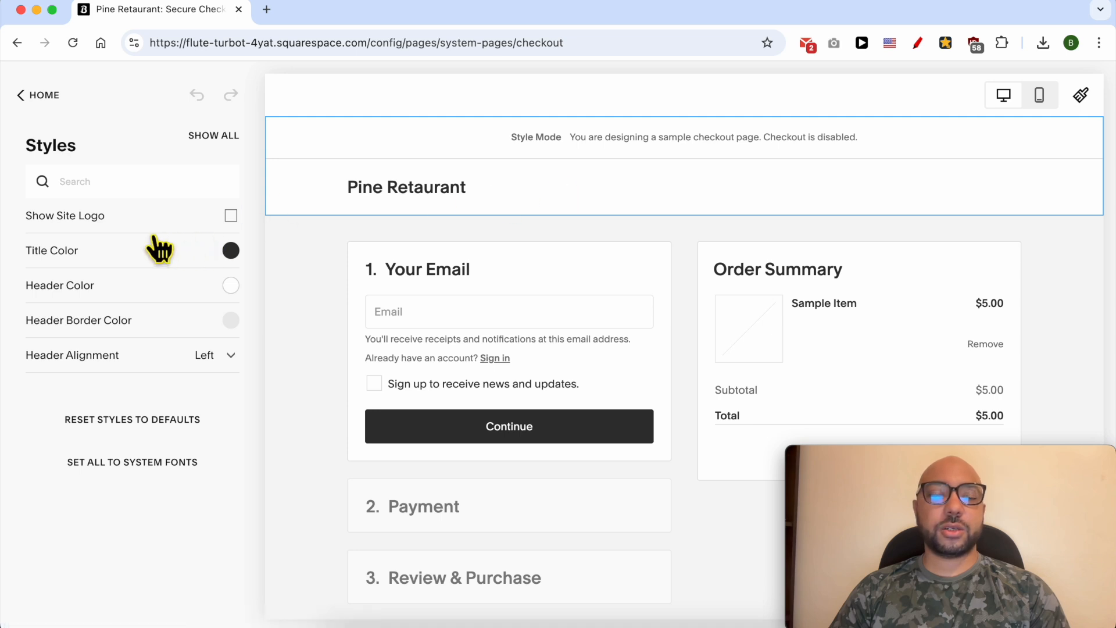
{"action": "left_click", "coordinate": [184, 226]}
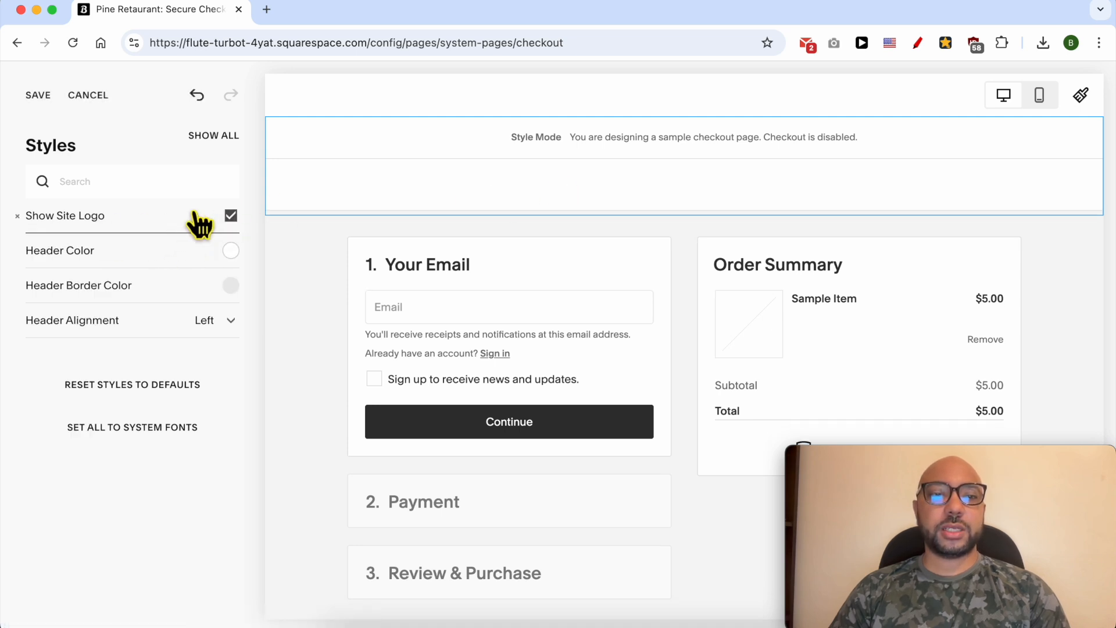
{"action": "left_click", "coordinate": [191, 227]}
{"action": "left_click", "coordinate": [230, 216]}
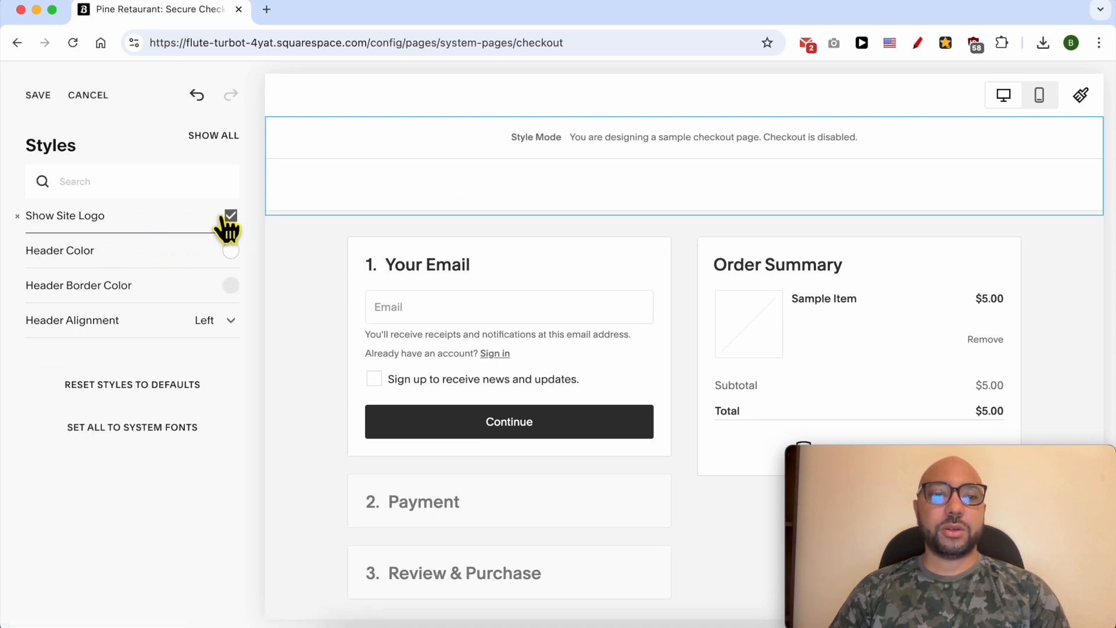
{"action": "left_click", "coordinate": [231, 216]}
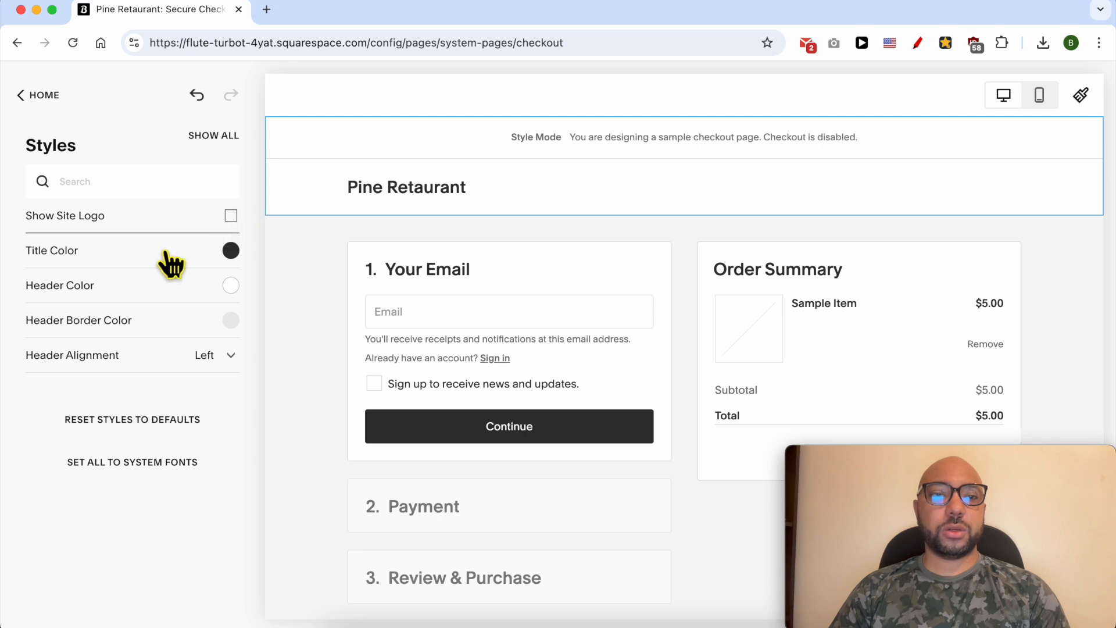
Set the checkout page's title color to red, hsl(0, 79%, 49%)
{"action": "left_click", "coordinate": [230, 253]}
{"action": "left_click", "coordinate": [192, 192]}
{"action": "left_click", "coordinate": [204, 178]}
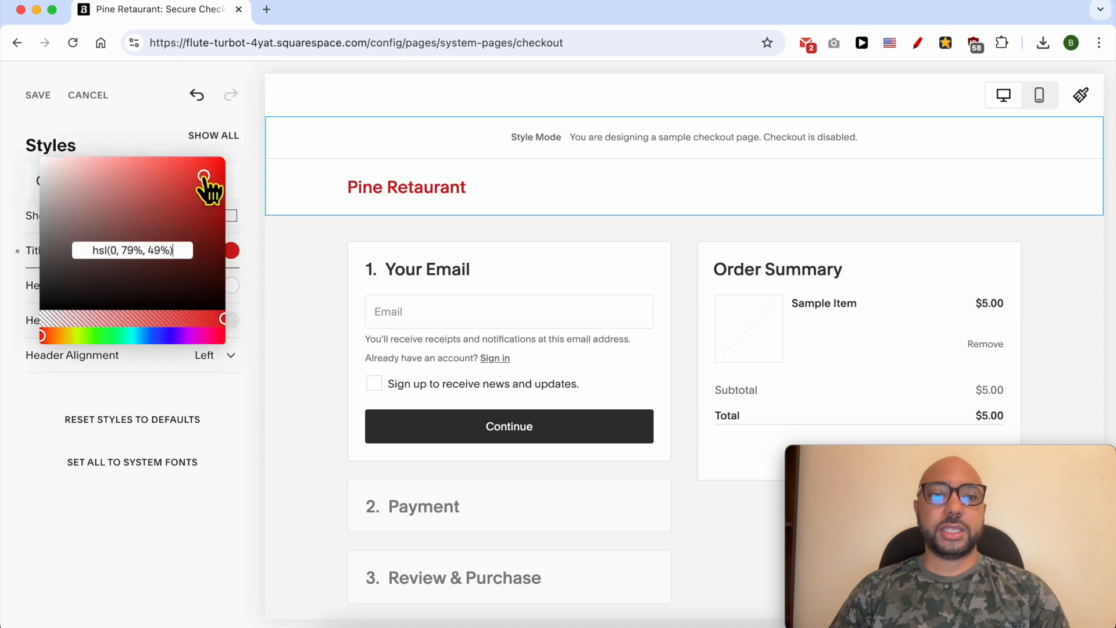
Set the checkout page's header color to a light green
{"action": "left_click", "coordinate": [301, 365]}
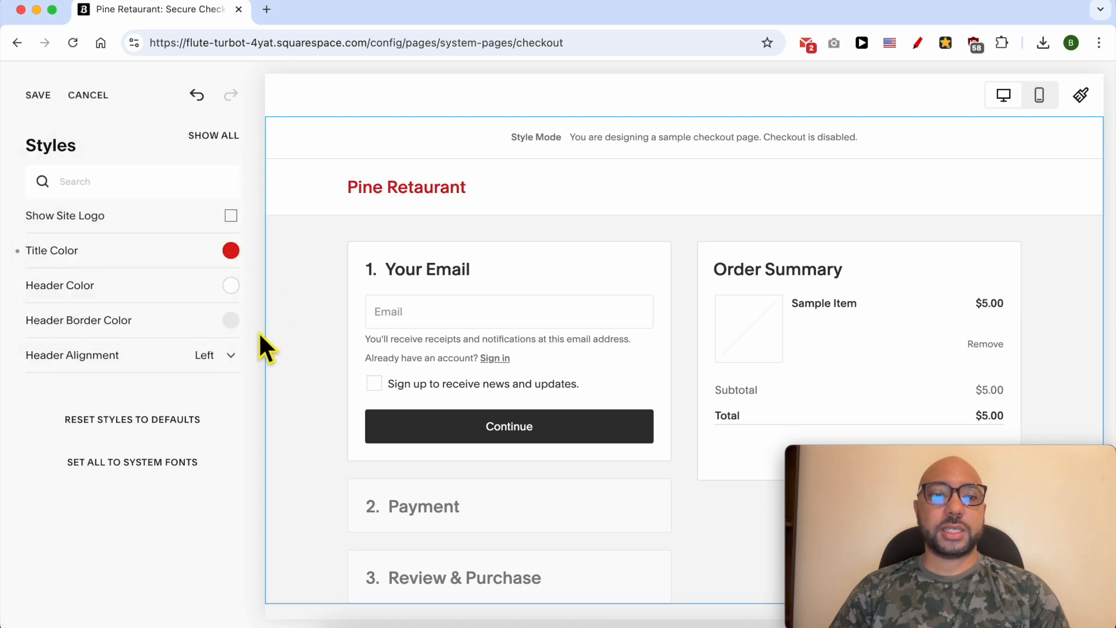
{"action": "left_click", "coordinate": [232, 288]}
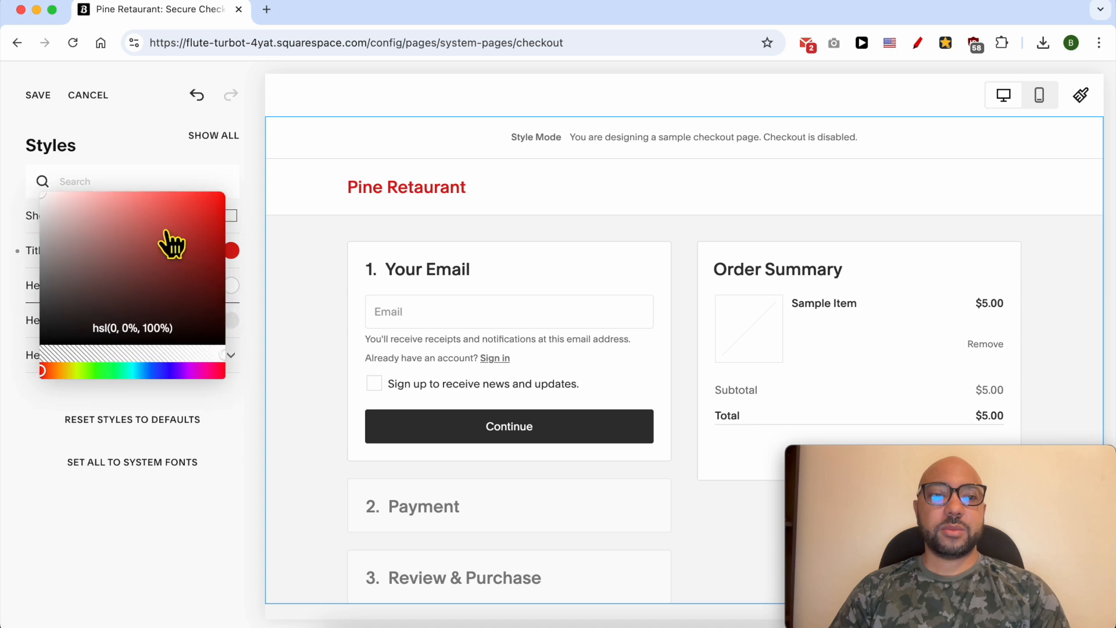
{"action": "left_click", "coordinate": [121, 227]}
{"action": "left_click", "coordinate": [107, 372]}
{"action": "left_click", "coordinate": [106, 235]}
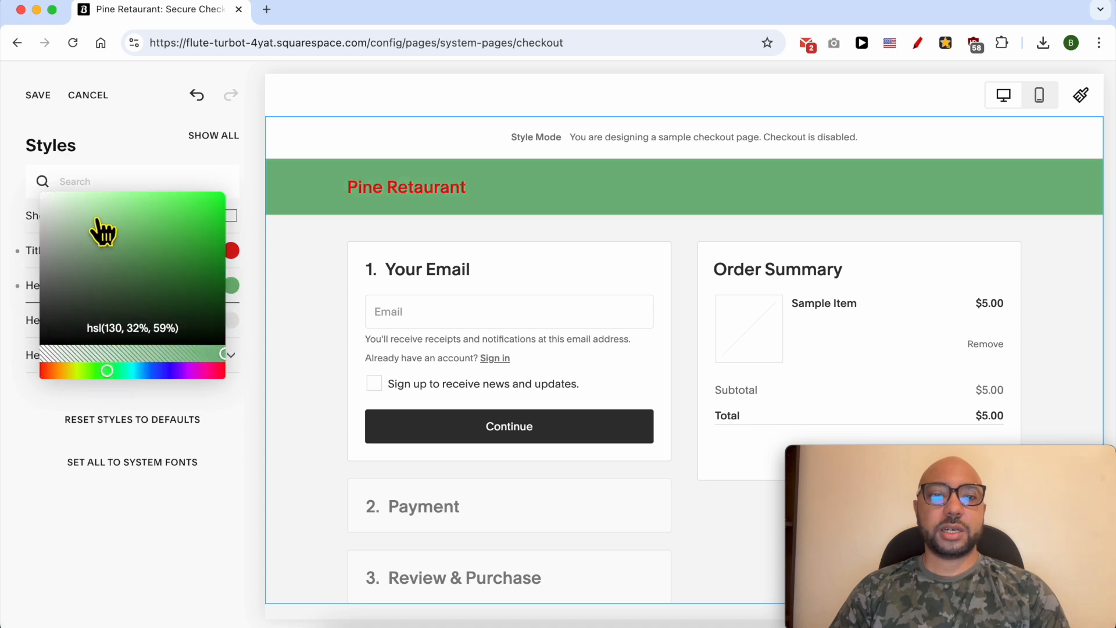
{"action": "left_click", "coordinate": [95, 217]}
{"action": "left_click", "coordinate": [315, 263]}
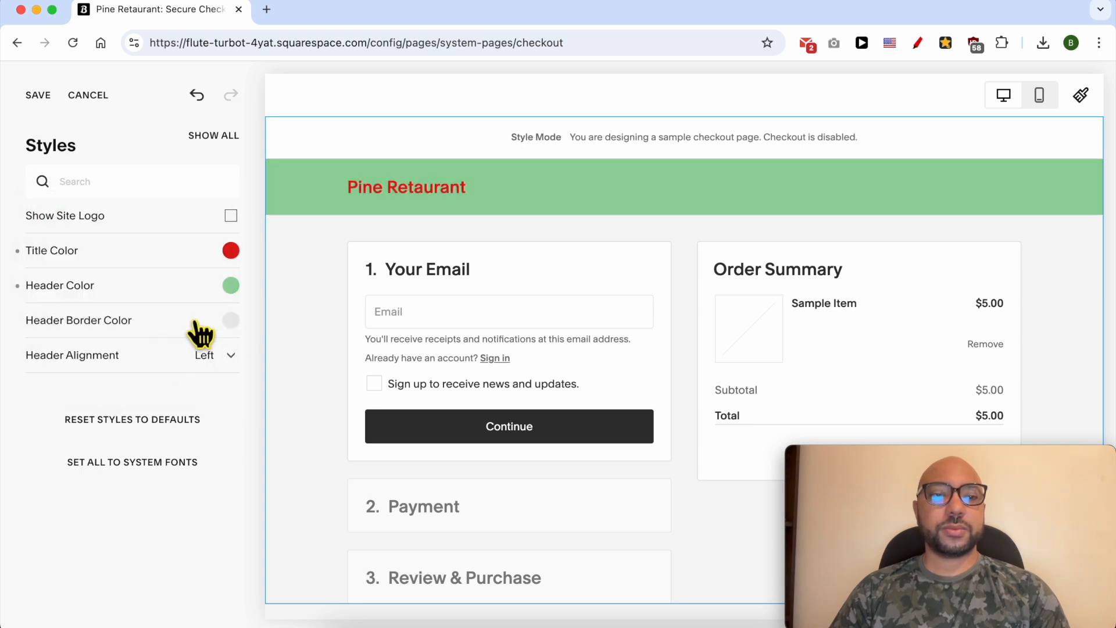
Set the checkout page's header border color to hsla(0, 100%, 0%, 0.06)
{"action": "left_click", "coordinate": [231, 320]}
{"action": "left_click", "coordinate": [174, 341]}
{"action": "left_click_drag", "start_coordinate": [206, 361], "coordinate": [260, 388]}
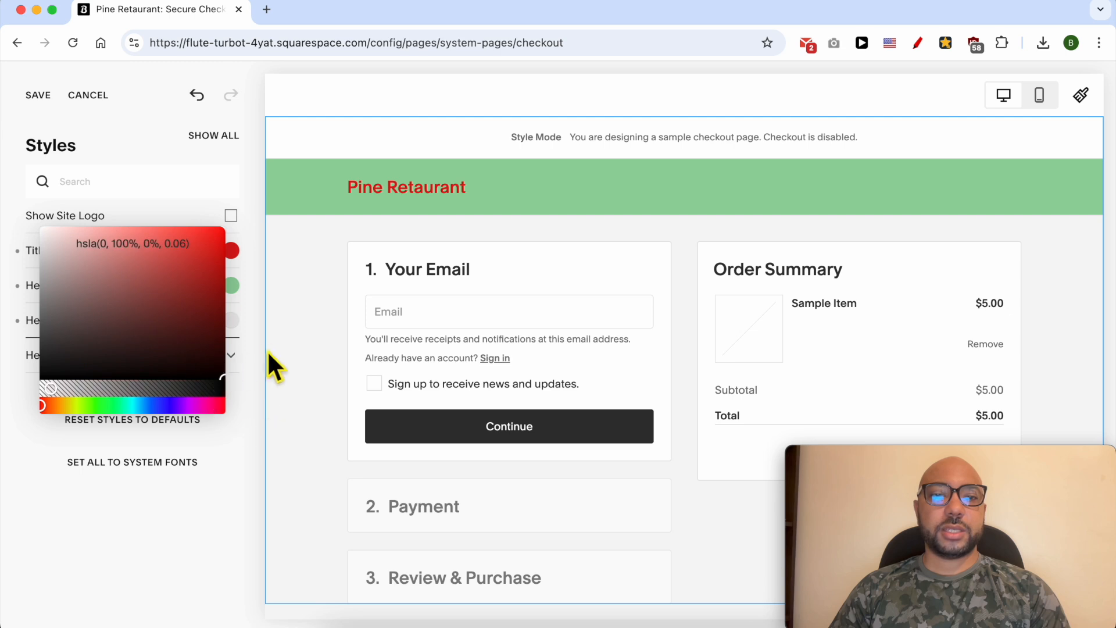
{"action": "left_click", "coordinate": [307, 318]}
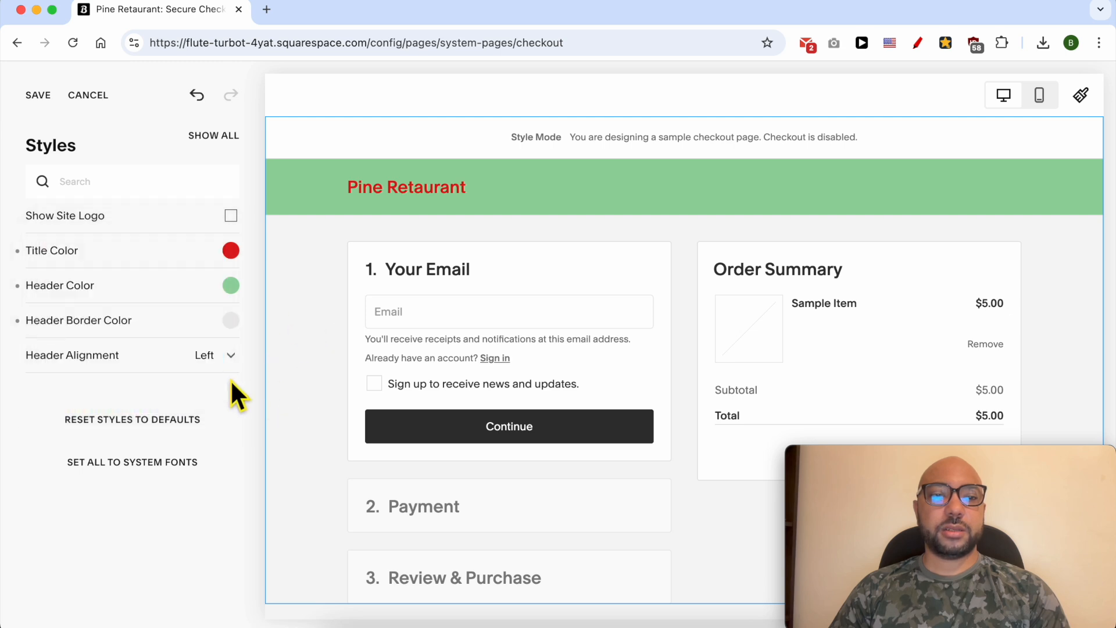
Set the checkout page's header alignment to Center
{"action": "left_click", "coordinate": [227, 358]}
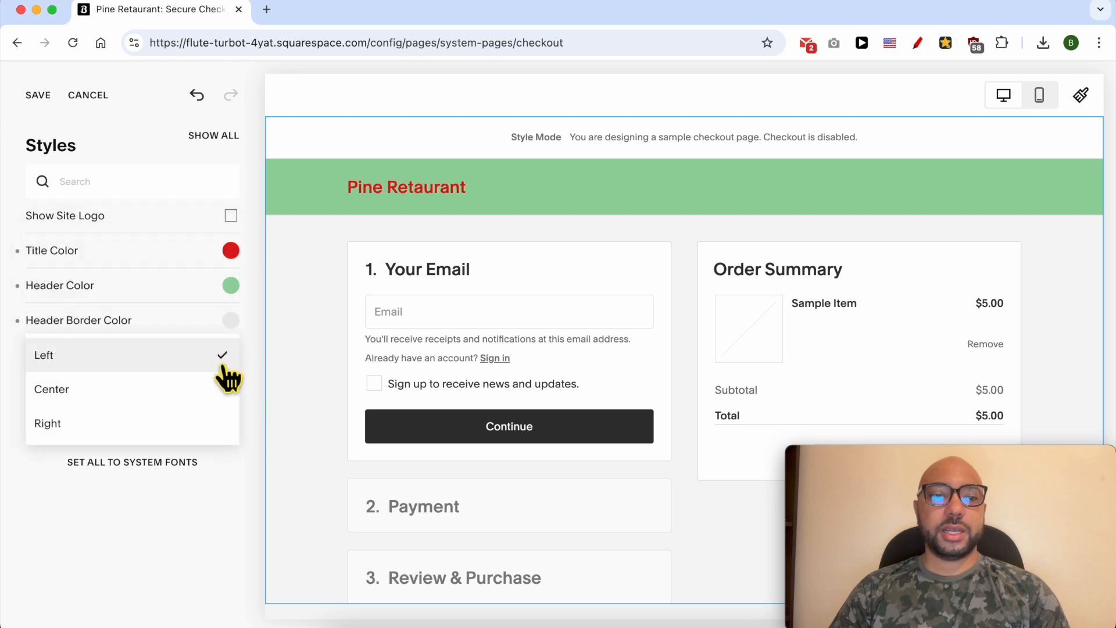
{"action": "left_click", "coordinate": [155, 391]}
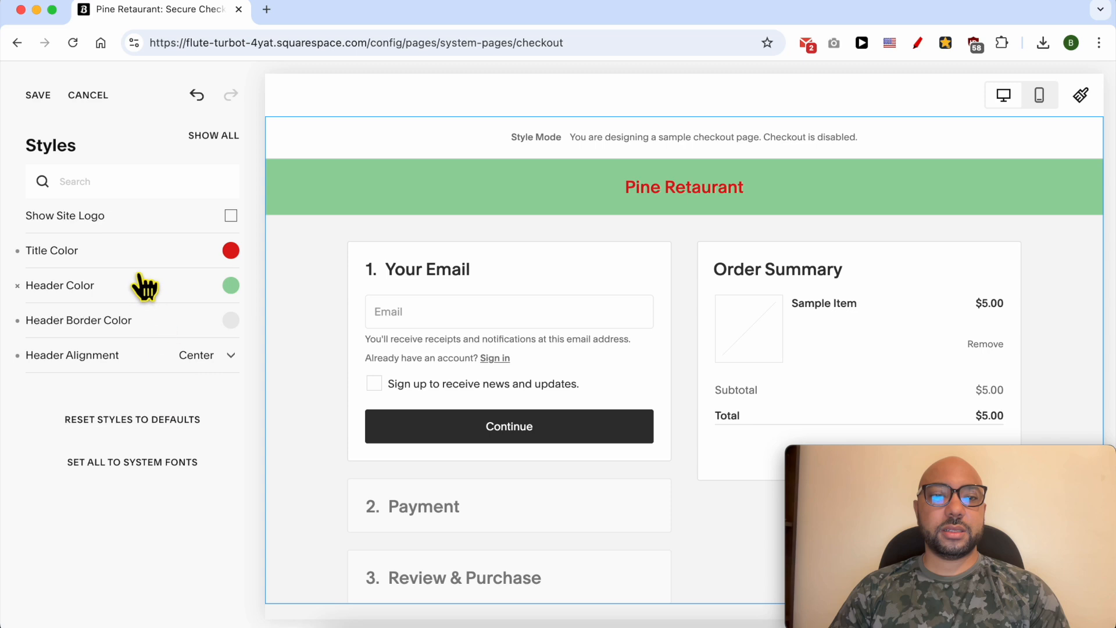
{"action": "left_click", "coordinate": [297, 319]}
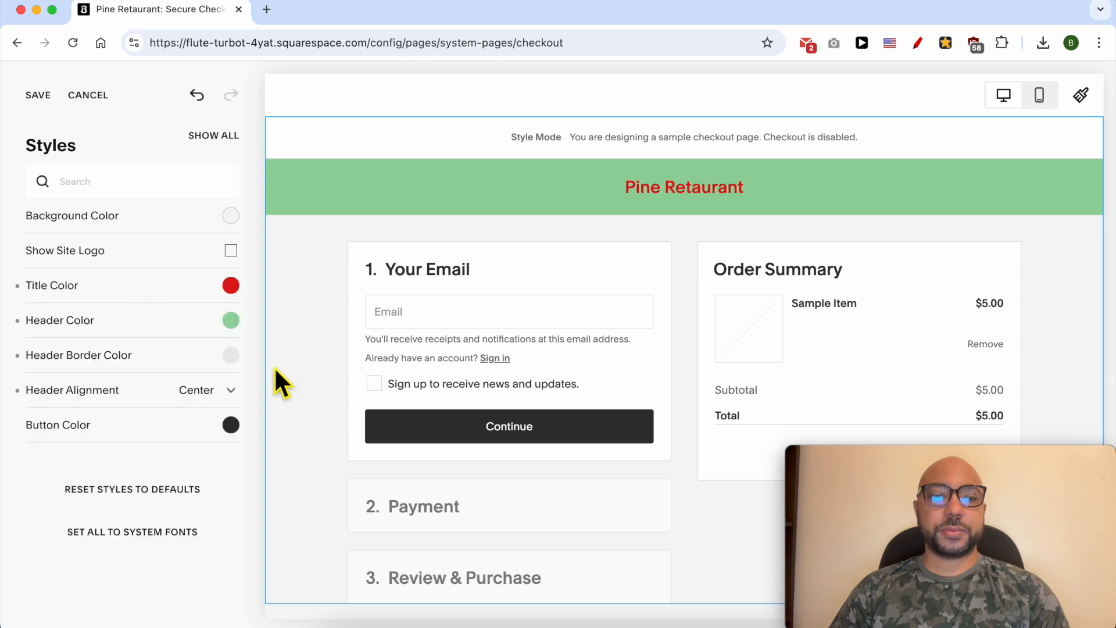
Show all of the checkout page's style options and open the background color for editing
{"action": "left_click", "coordinate": [225, 139]}
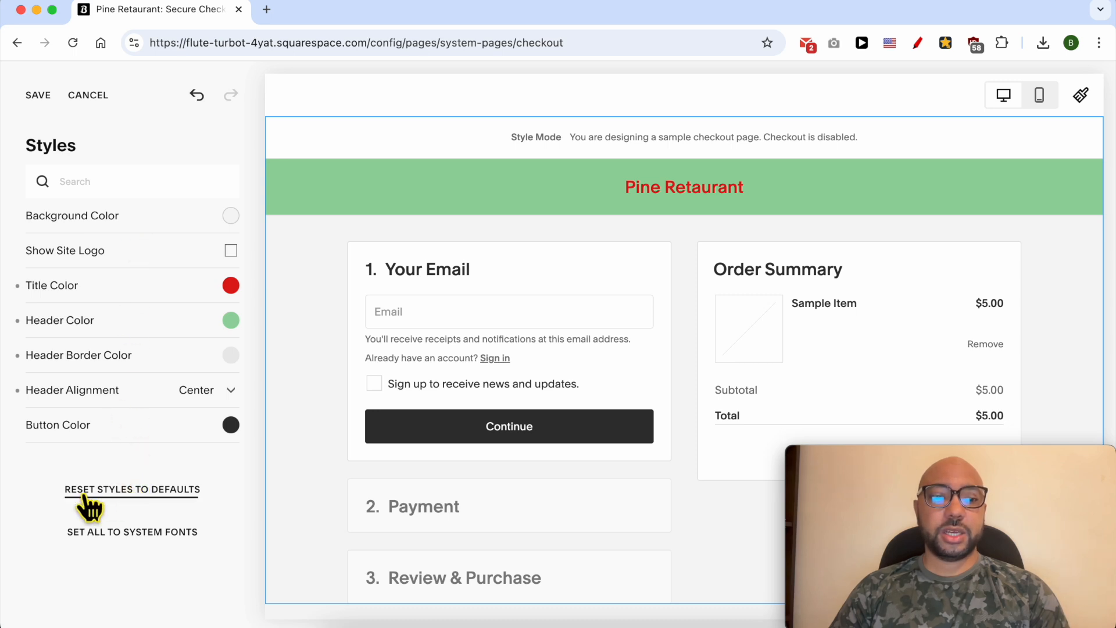
{"action": "left_click", "coordinate": [492, 428]}
{"action": "left_click", "coordinate": [231, 216]}
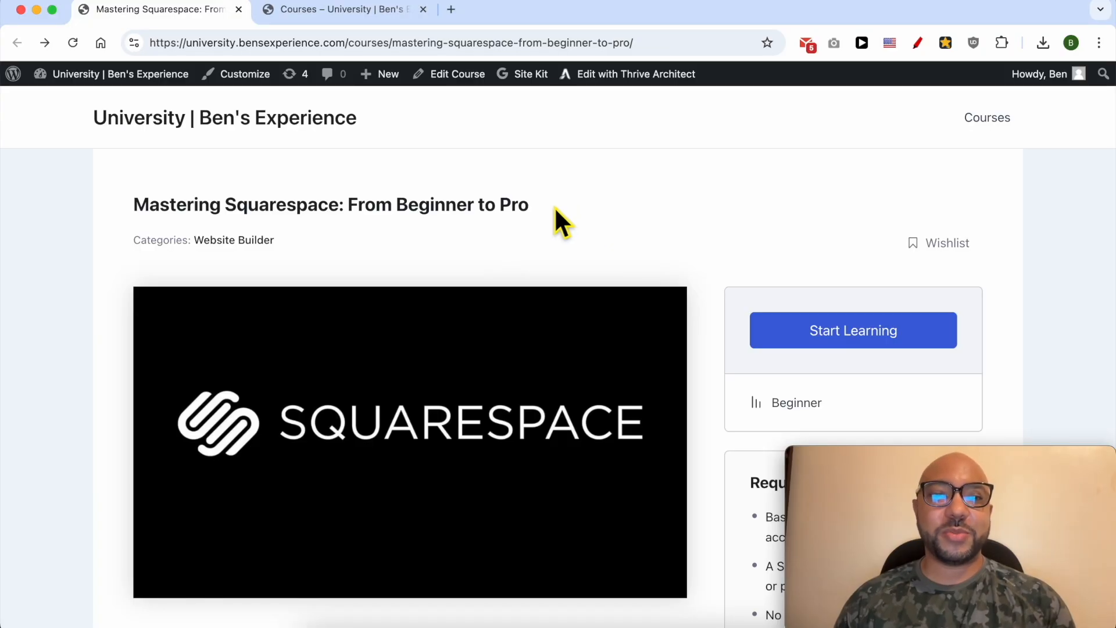
Examine the title, description and learning outcomes on the page of the course Mastering Squarespace: From Beginner to Pro
{"action": "triple_click", "coordinate": [405, 118]}
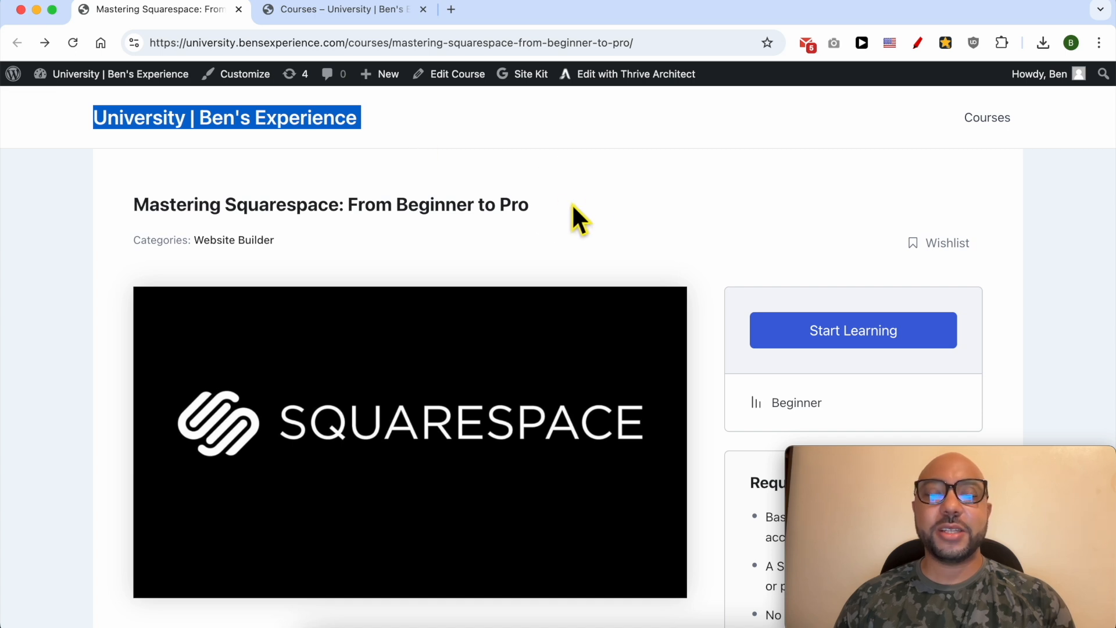
{"action": "triple_click", "coordinate": [553, 207]}
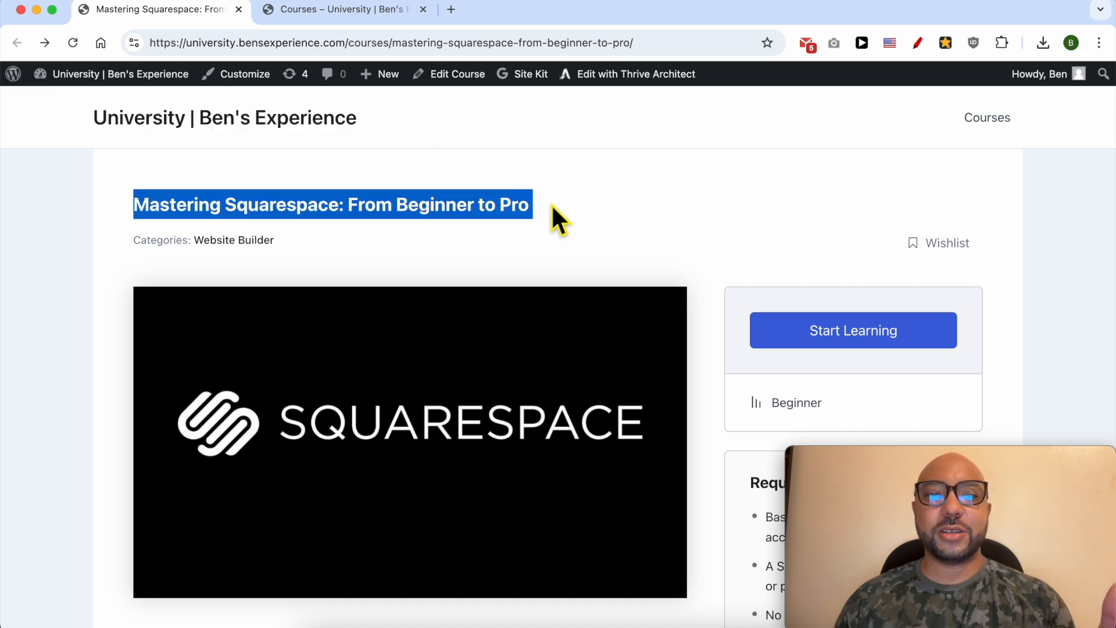
{"action": "left_click", "coordinate": [552, 207]}
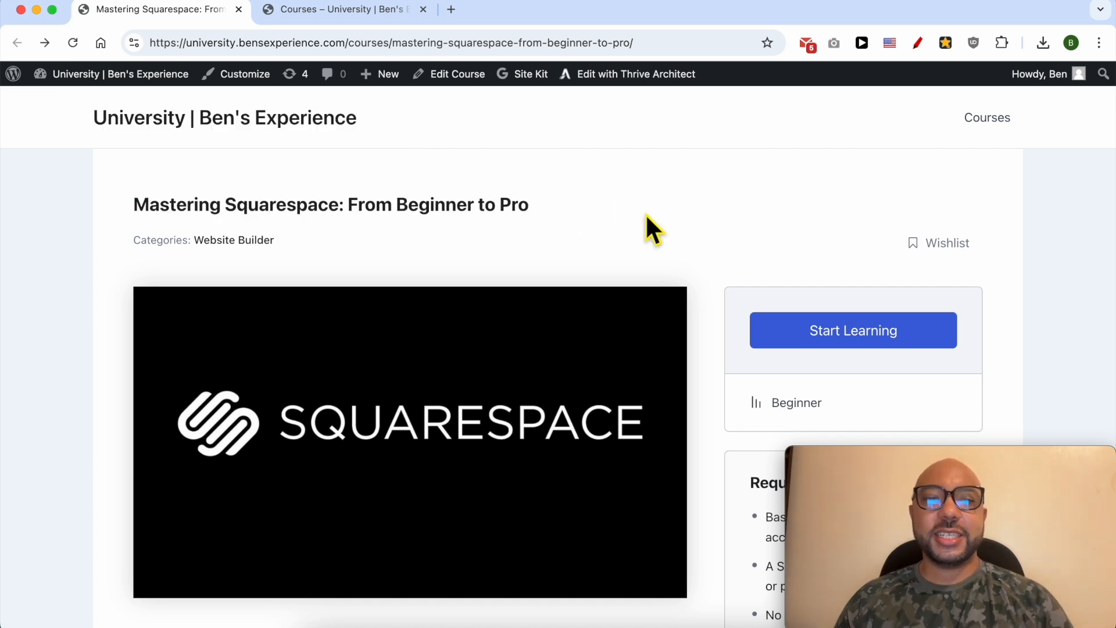
{"action": "scroll", "coordinate": [638, 232], "scroll_direction": "down", "scroll_amount": 4}
{"action": "scroll", "coordinate": [473, 390], "scroll_direction": "down", "scroll_amount": 7}
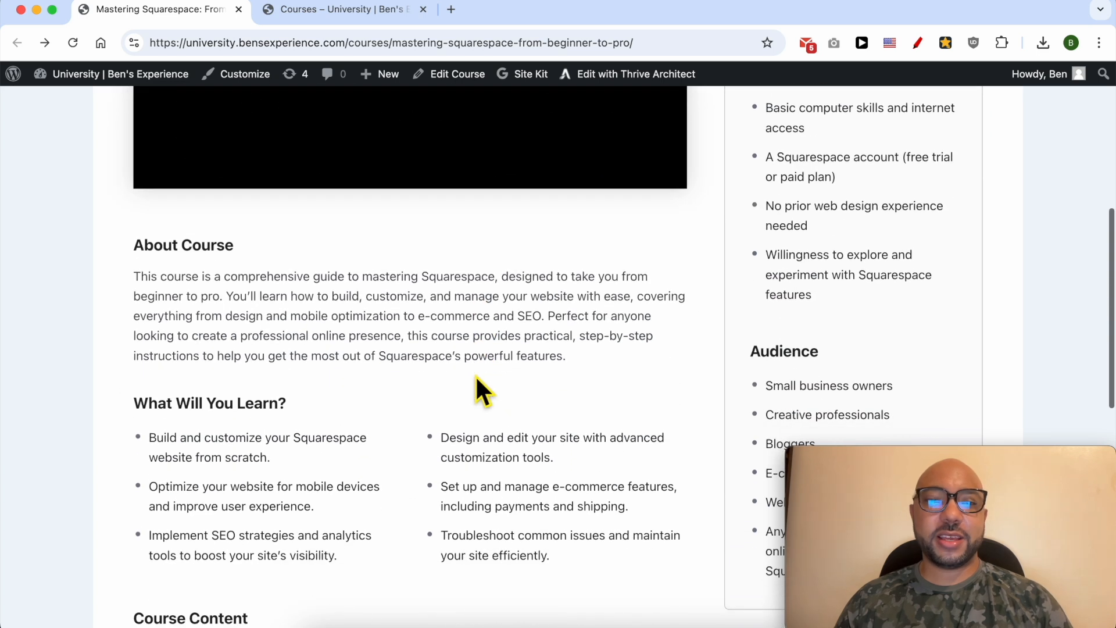
{"action": "scroll", "coordinate": [375, 436], "scroll_direction": "down", "scroll_amount": 3}
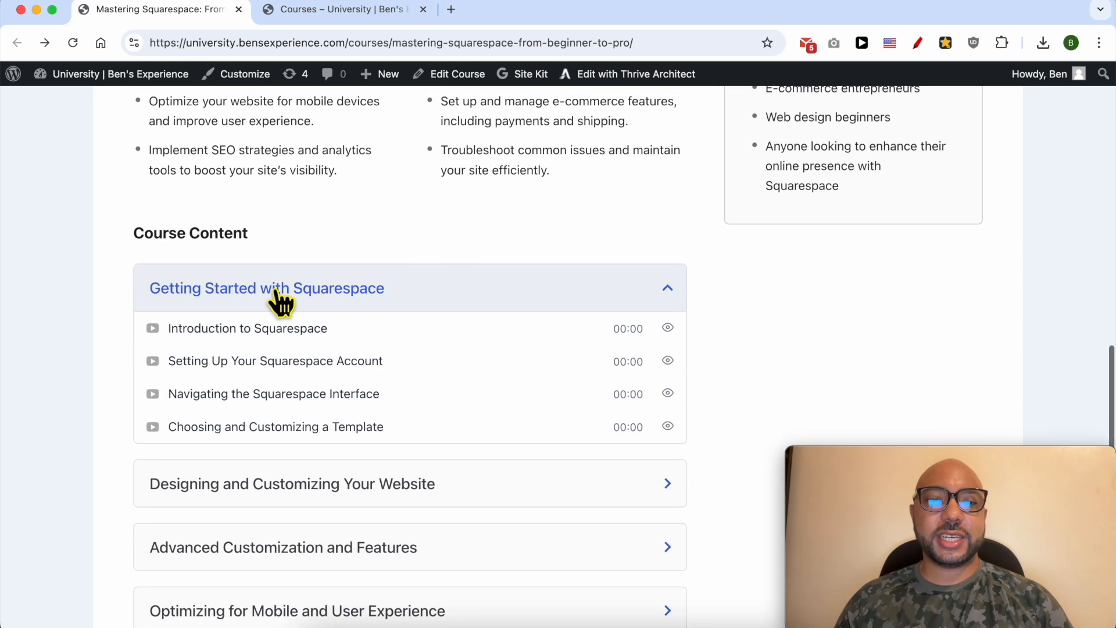
{"action": "scroll", "coordinate": [287, 486], "scroll_direction": "down", "scroll_amount": 3}
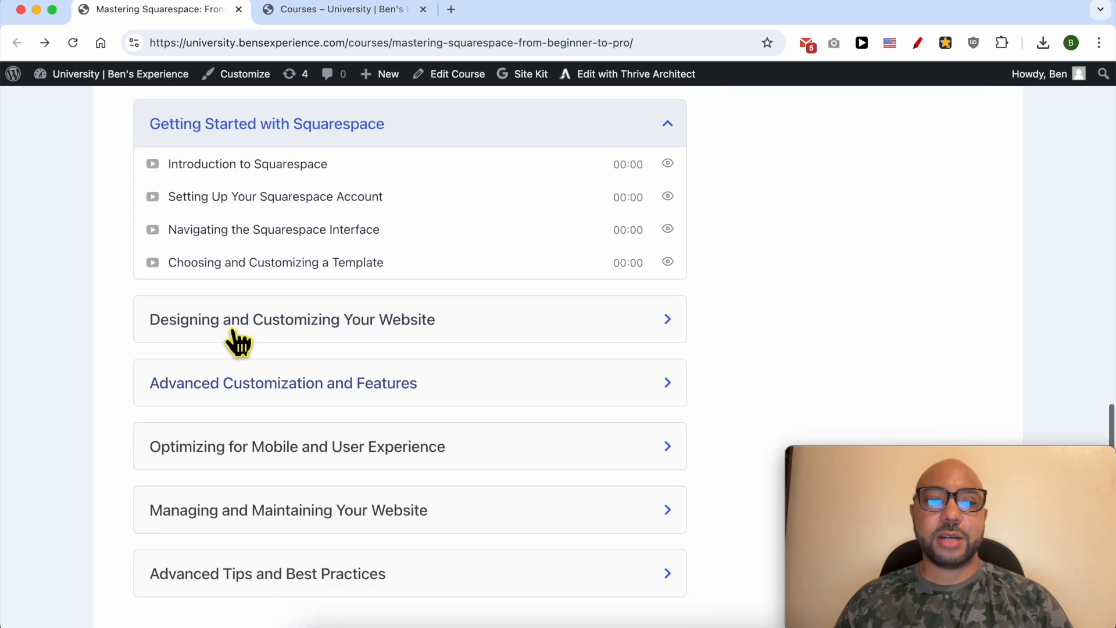
Expand the course content sections from Designing and Customizing Your Website to Advanced Tips and Best Practices and review their lessons
{"action": "left_click", "coordinate": [405, 333]}
{"action": "left_click", "coordinate": [281, 508]}
{"action": "scroll", "coordinate": [302, 477], "scroll_direction": "down", "scroll_amount": 3}
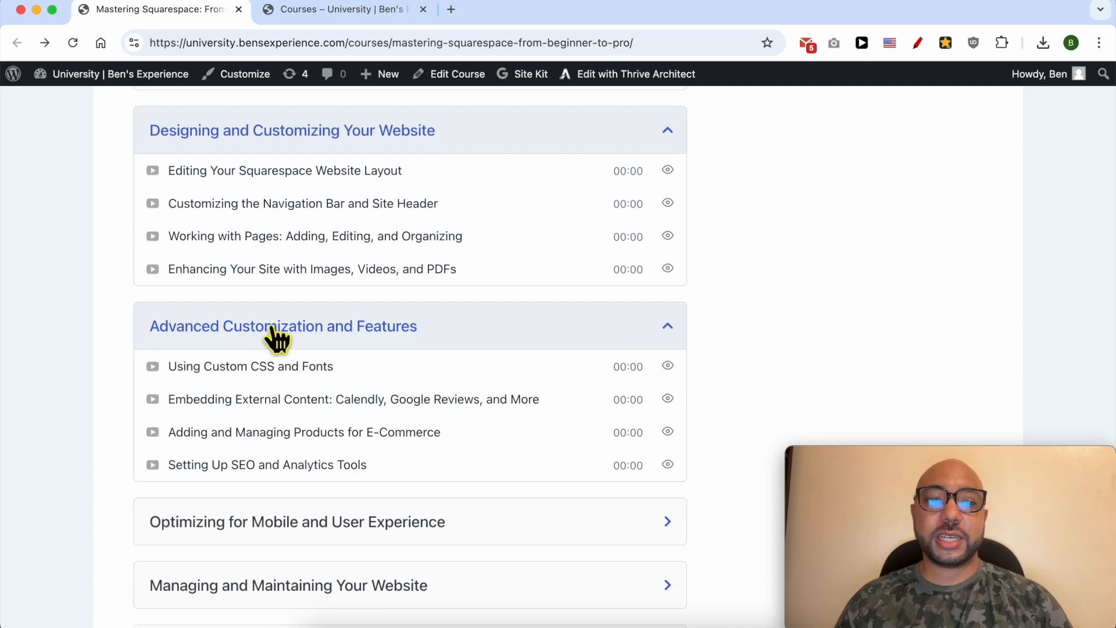
{"action": "scroll", "coordinate": [272, 335], "scroll_direction": "down", "scroll_amount": 3}
{"action": "left_click", "coordinate": [219, 375]}
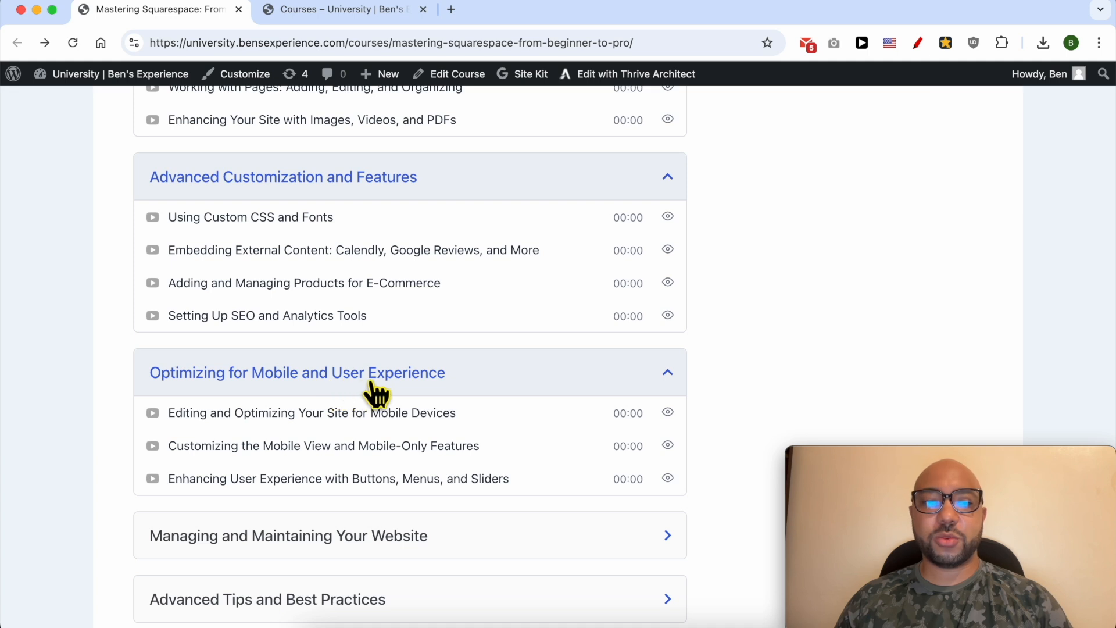
{"action": "scroll", "coordinate": [428, 391], "scroll_direction": "down", "scroll_amount": 2}
{"action": "left_click", "coordinate": [250, 446]}
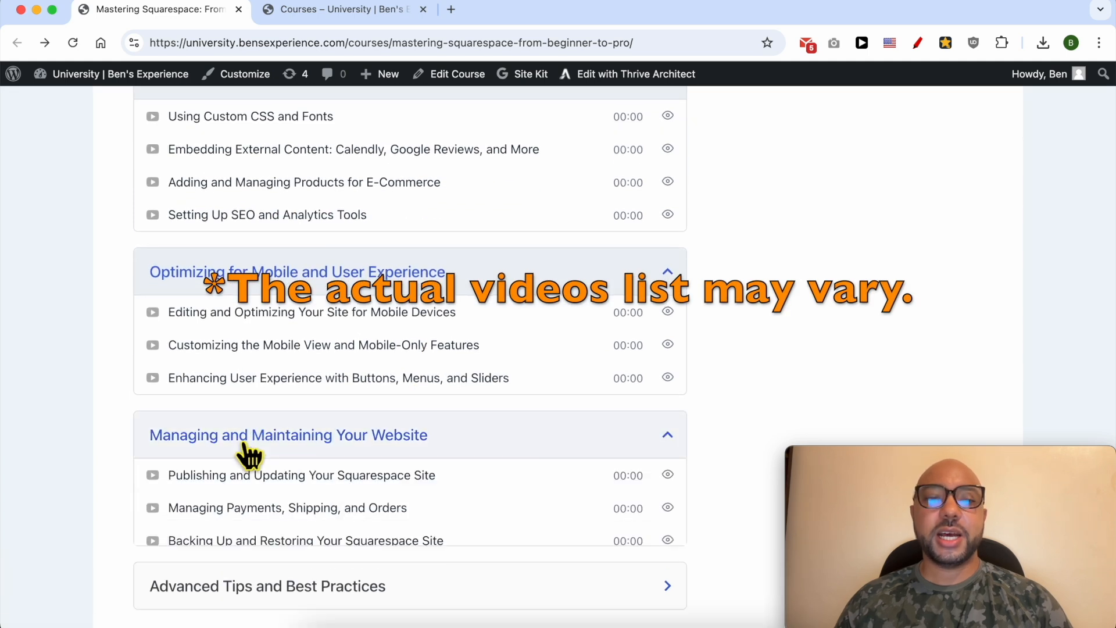
{"action": "scroll", "coordinate": [267, 413], "scroll_direction": "down", "scroll_amount": 3}
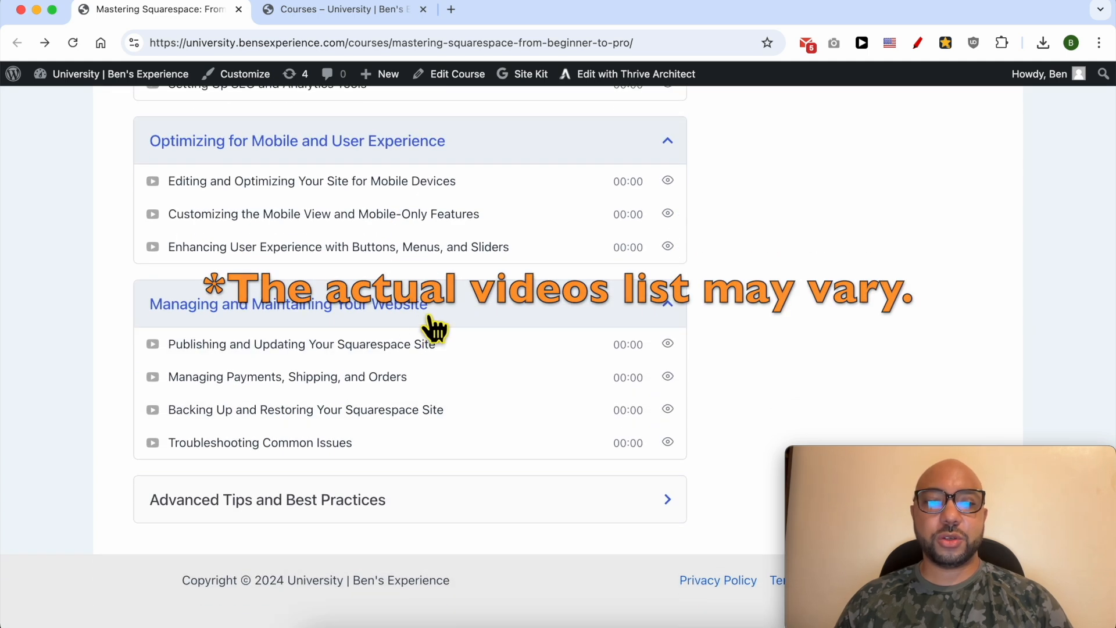
{"action": "left_click", "coordinate": [261, 501]}
{"action": "scroll", "coordinate": [349, 407], "scroll_direction": "down", "scroll_amount": 3}
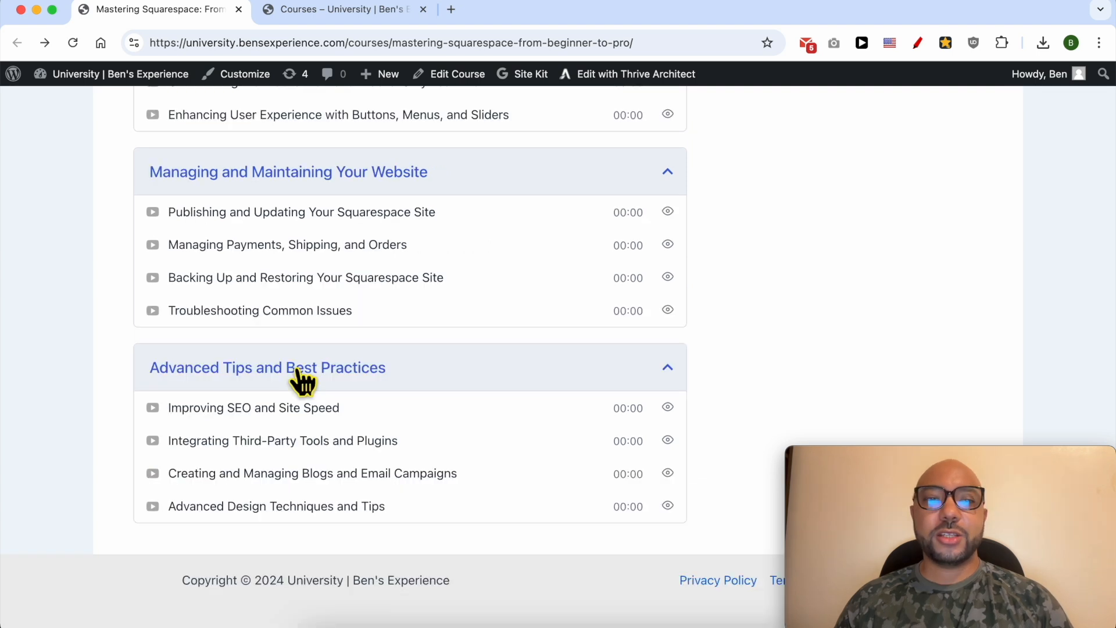
{"action": "scroll", "coordinate": [308, 360], "scroll_direction": "up", "scroll_amount": 20}
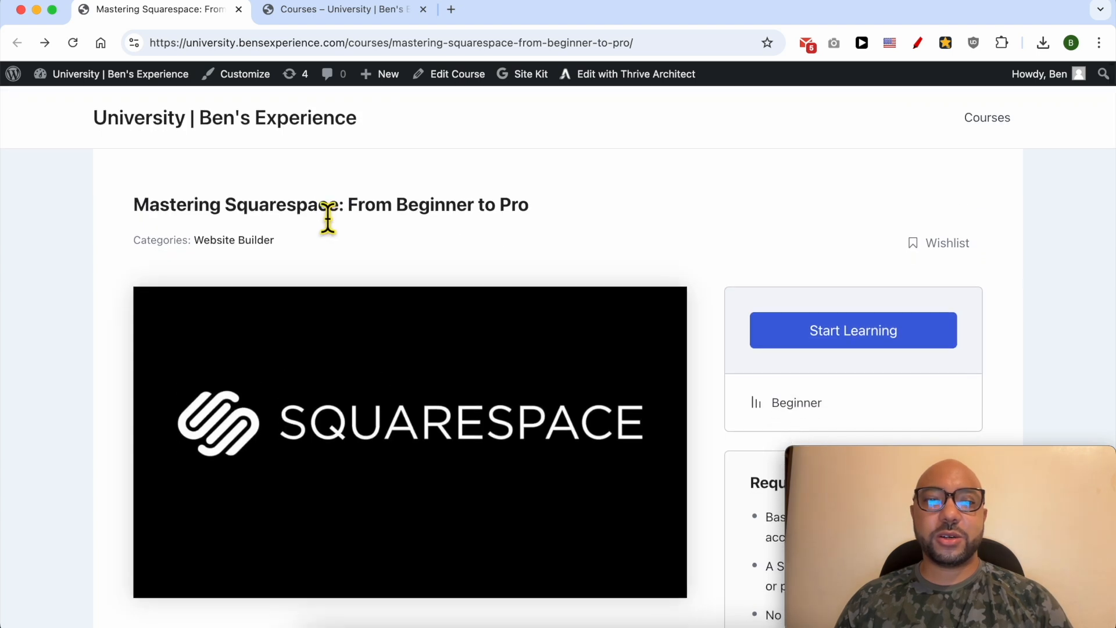
Look through the university site's Courses catalog and highlight the site's domain in its web address
{"action": "left_click", "coordinate": [335, 13]}
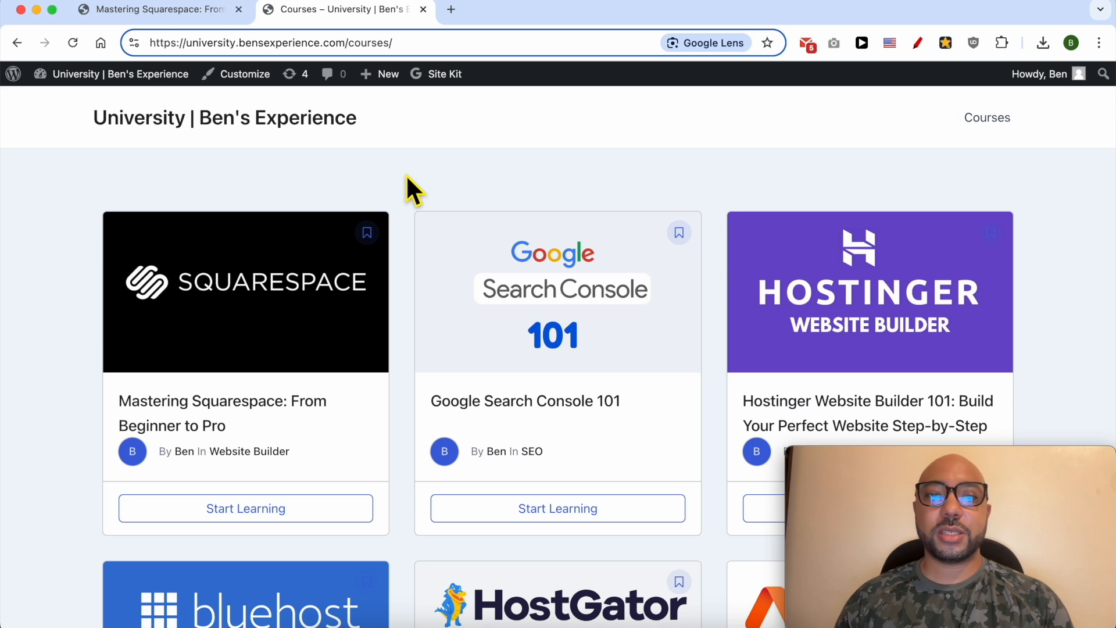
{"action": "scroll", "coordinate": [406, 173], "scroll_direction": "down", "scroll_amount": 5}
{"action": "scroll", "coordinate": [407, 177], "scroll_direction": "down", "scroll_amount": 10}
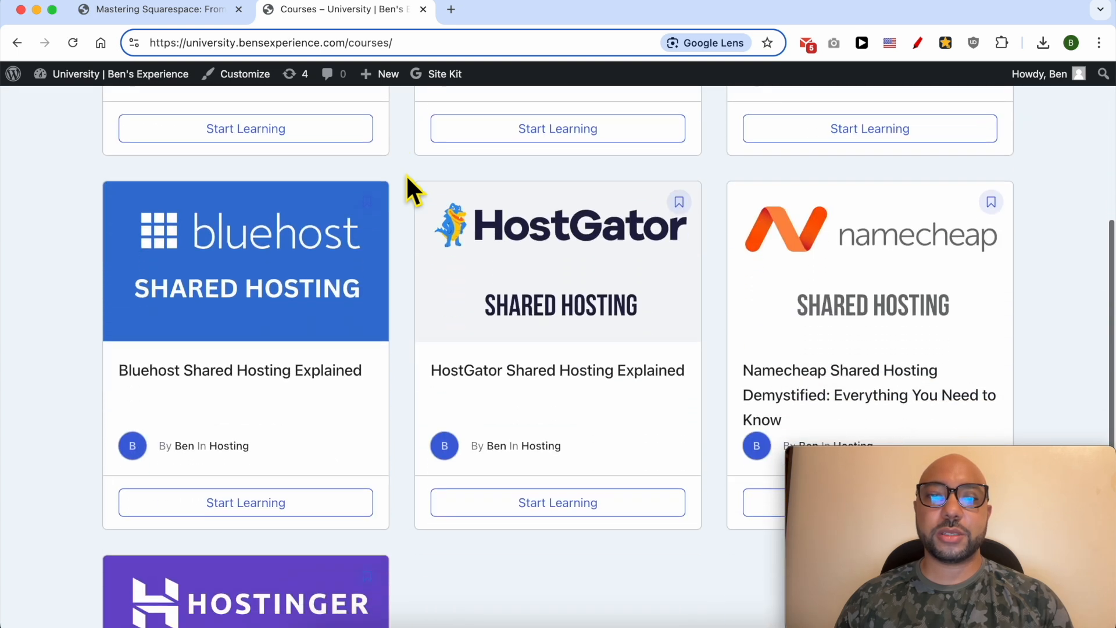
{"action": "scroll", "coordinate": [406, 173], "scroll_direction": "down", "scroll_amount": 3}
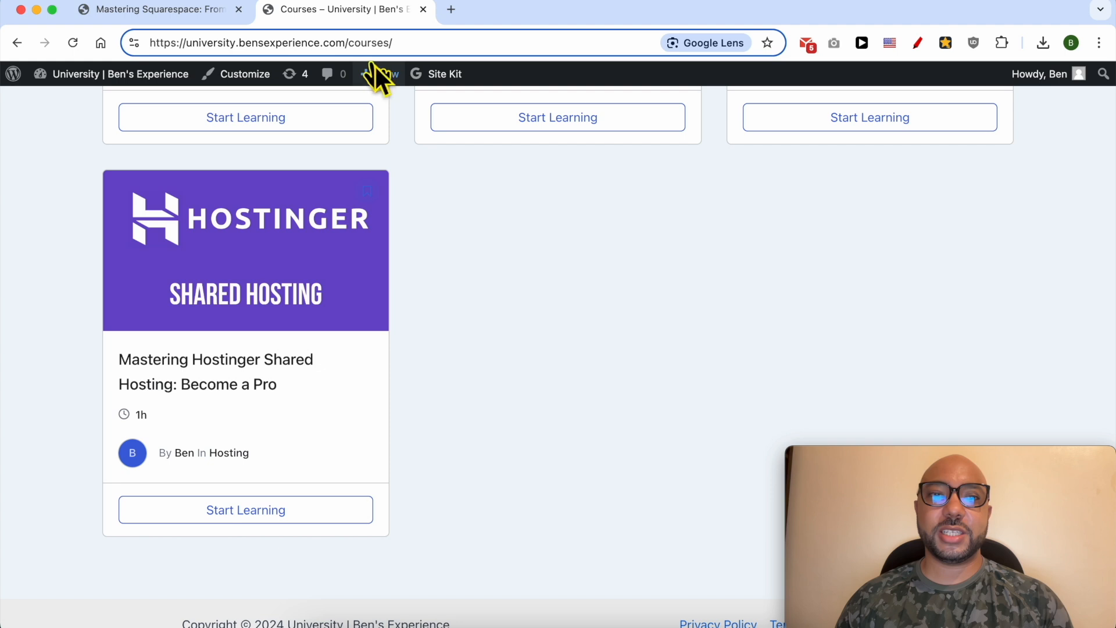
{"action": "left_click_drag", "start_coordinate": [347, 43], "coordinate": [134, 47]}
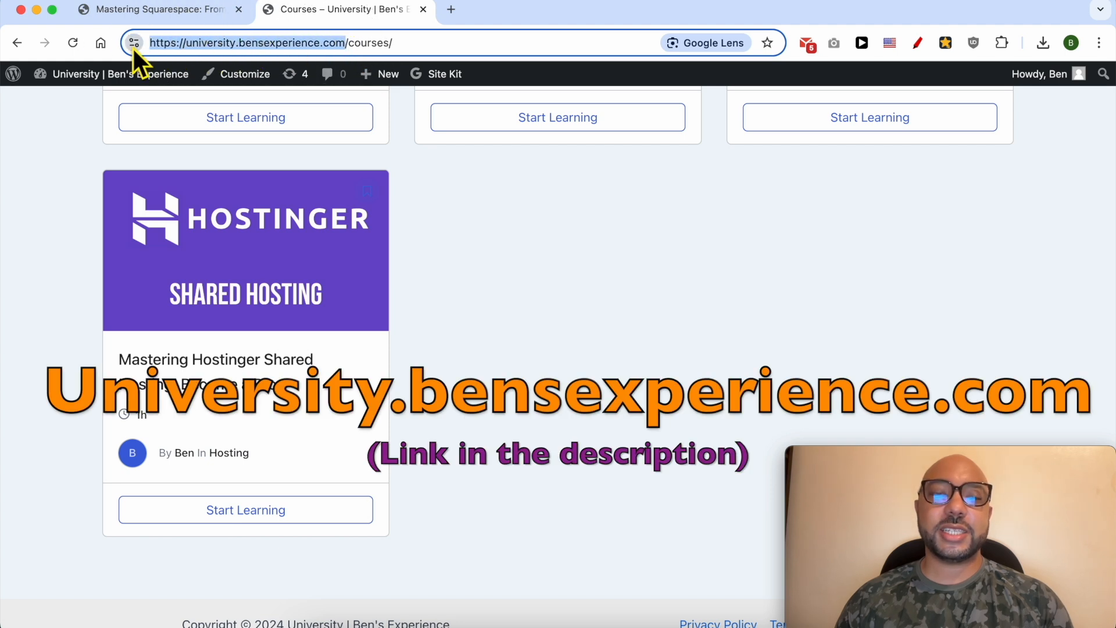